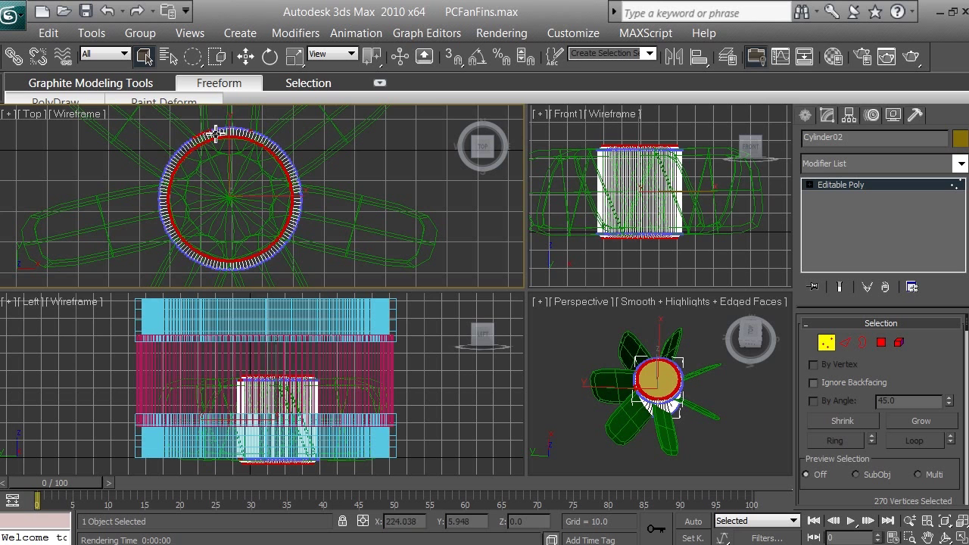
# Select the inner ring vertices on both ends of the hub cylinder with a circular region in the Top view
pyautogui.click(232, 205)
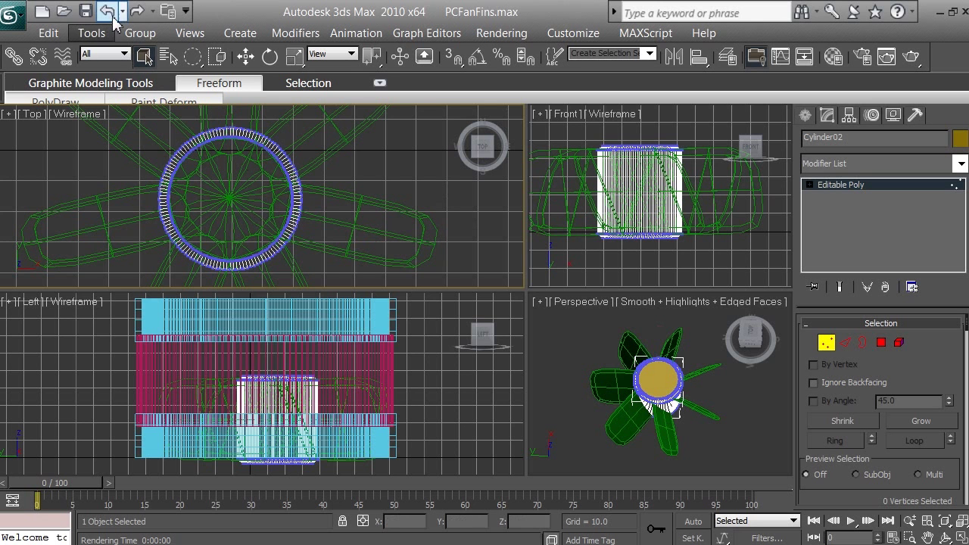
pyautogui.hotkey('ctrl', 'a')
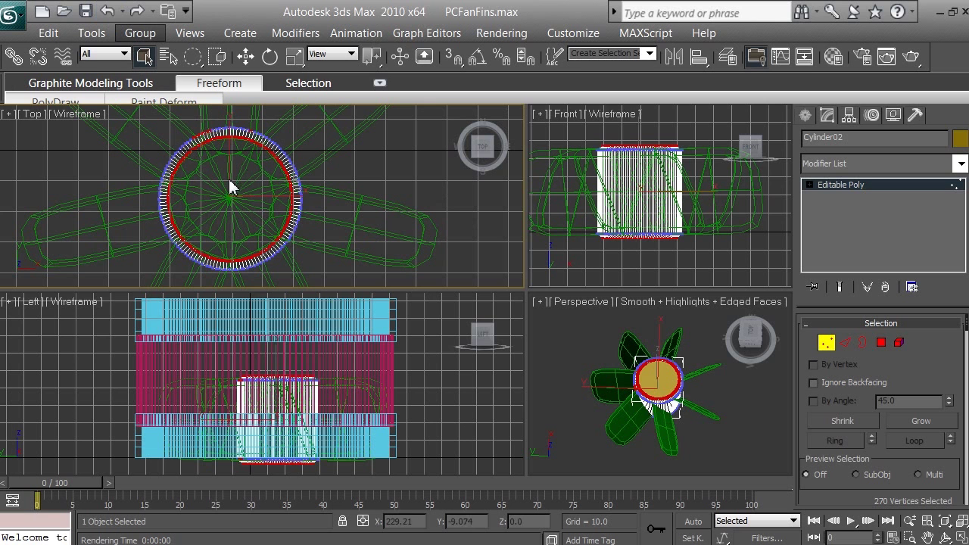
pyautogui.click(401, 207)
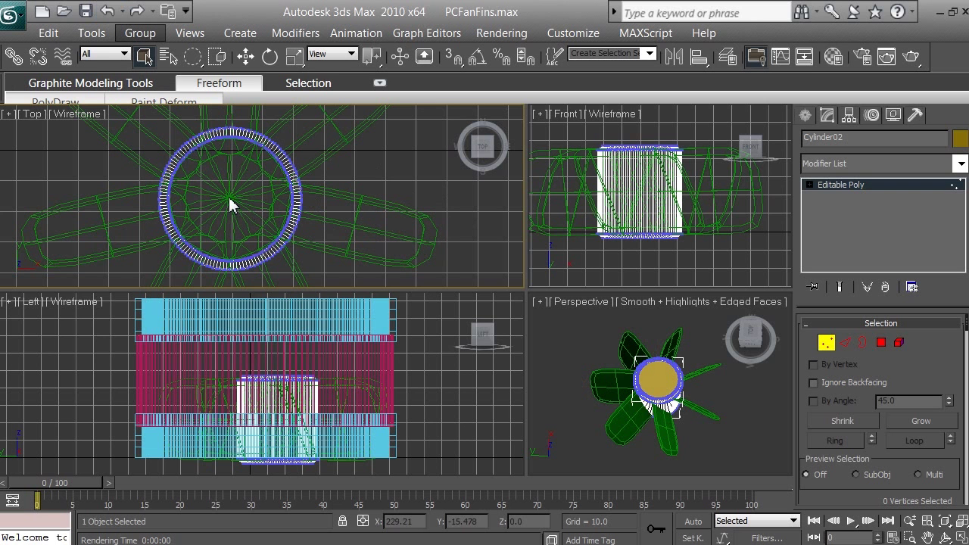
pyautogui.click(254, 138)
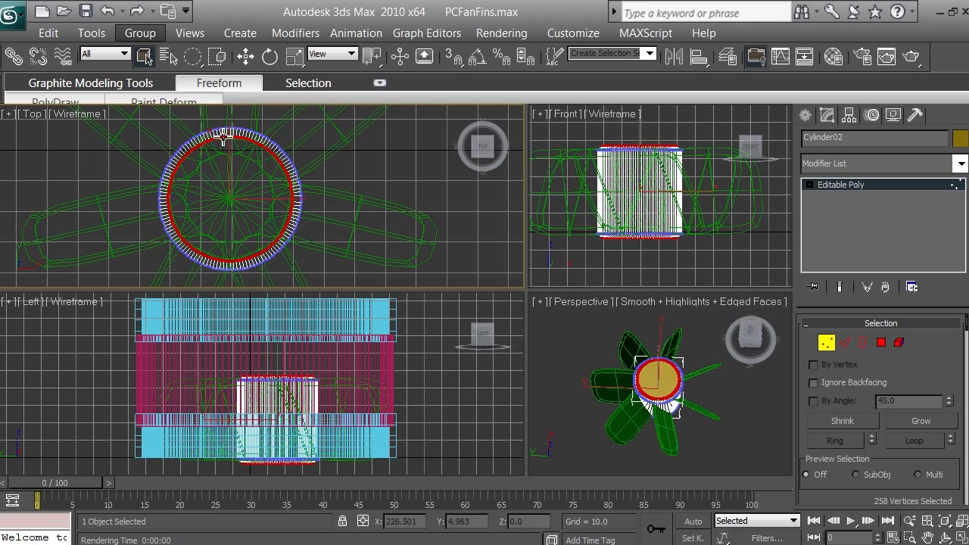
# Remove the stray outer-edge vertices at the hub's upper rim from the selection in the Top view
pyautogui.click(909, 521)
pyautogui.moveTo(221, 143); pyautogui.dragTo(218, 65)
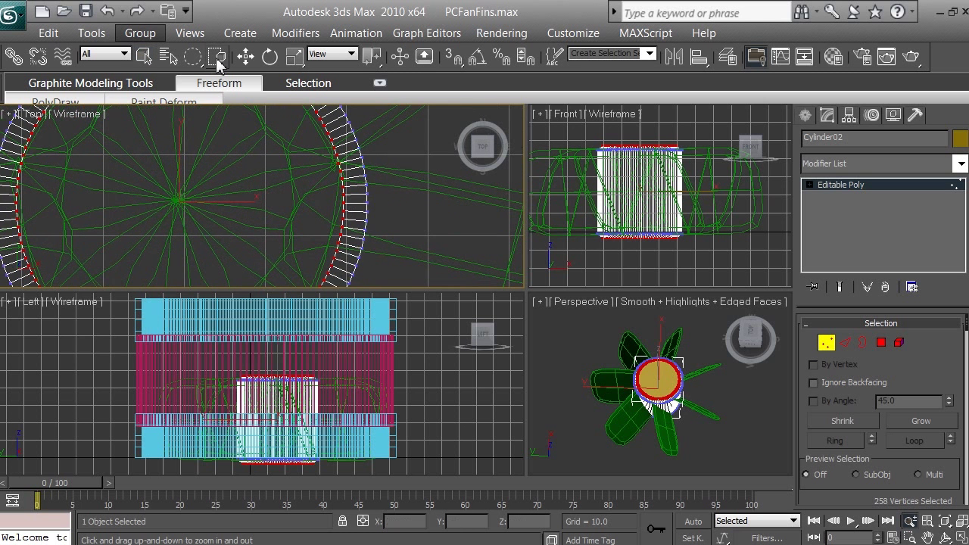
pyautogui.click(927, 536)
pyautogui.moveTo(174, 147); pyautogui.dragTo(244, 231)
pyautogui.scroll(-2, 274, 179)
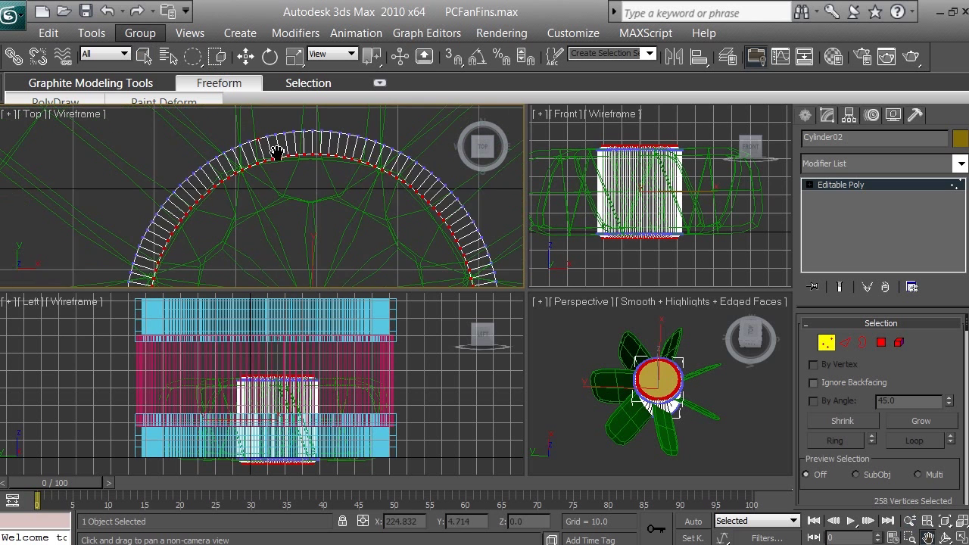
pyautogui.scroll(5, 268, 145)
pyautogui.scroll(1, 320, 220)
pyautogui.scroll(-1, 313, 253)
pyautogui.scroll(4, 255, 174)
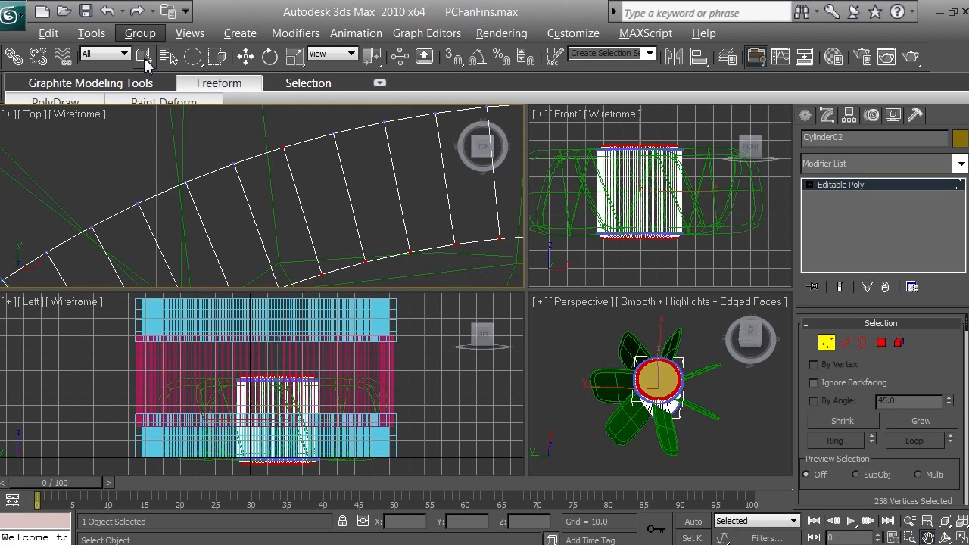
pyautogui.click(143, 56)
pyautogui.moveTo(265, 179); pyautogui.dragTo(307, 153)
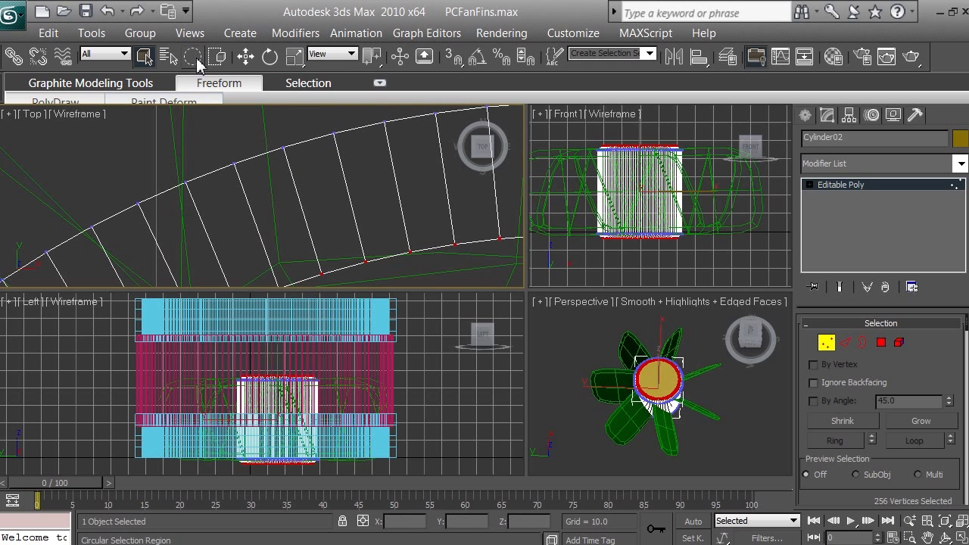
# Switch to a rectangular selection region and scale the selected inner ring vertices uniformly to about 98%
pyautogui.moveTo(196, 57); pyautogui.dragTo(198, 86)
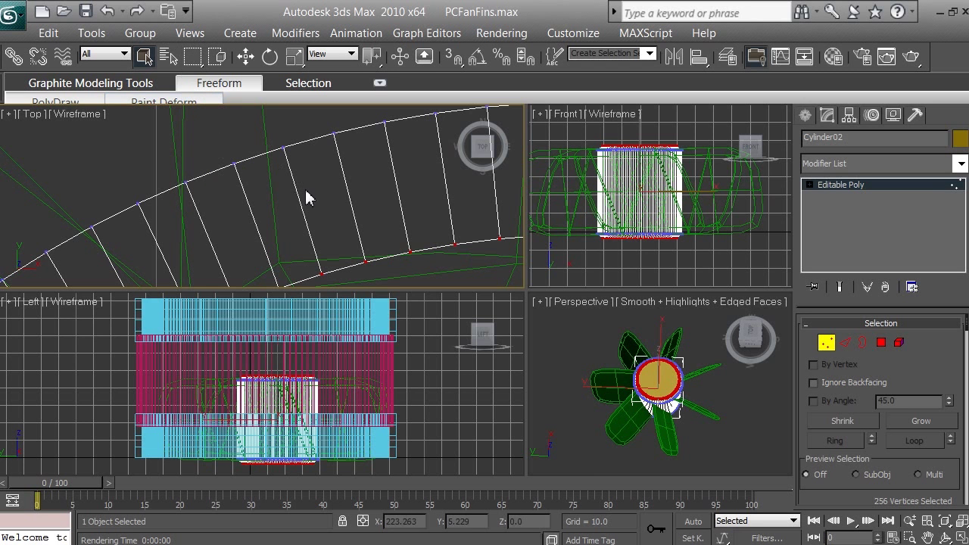
pyautogui.click(909, 521)
pyautogui.moveTo(335, 229); pyautogui.dragTo(337, 371)
pyautogui.click(928, 538)
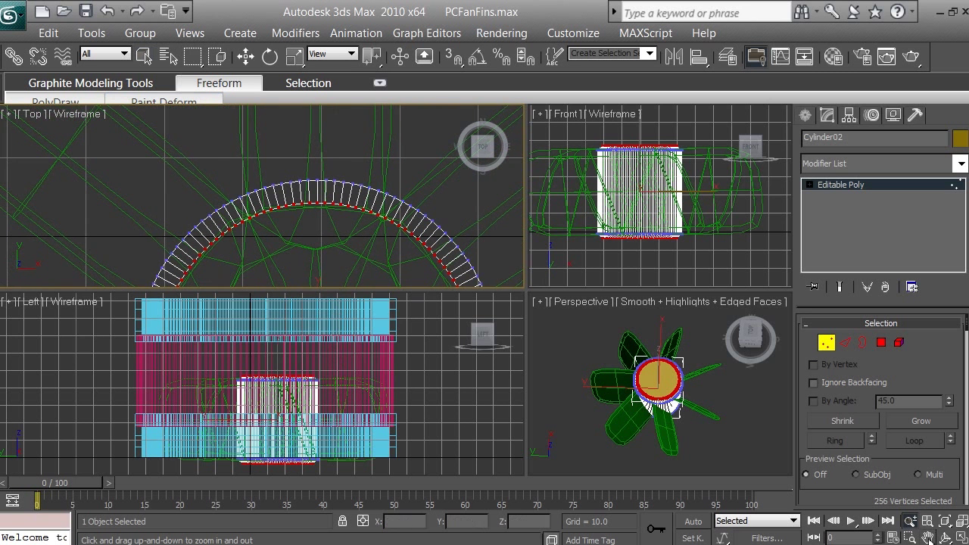
pyautogui.moveTo(463, 207); pyautogui.dragTo(396, 180)
pyautogui.scroll(-3, 419, 155)
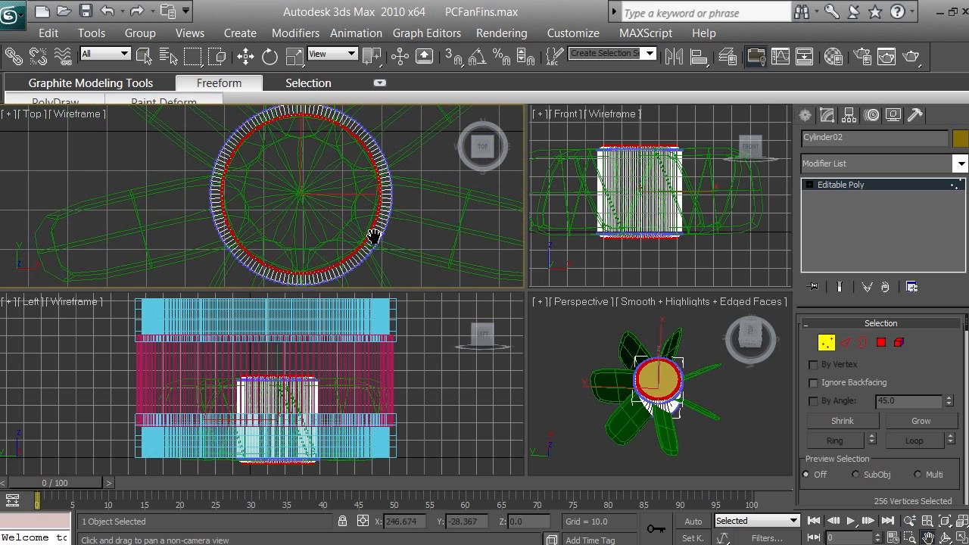
pyautogui.moveTo(321, 205); pyautogui.dragTo(321, 208)
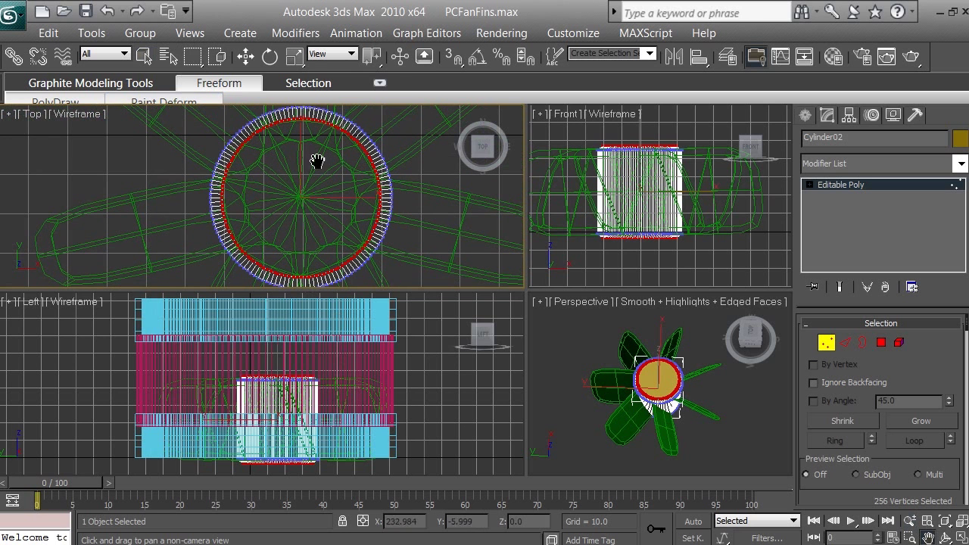
pyautogui.click(295, 58)
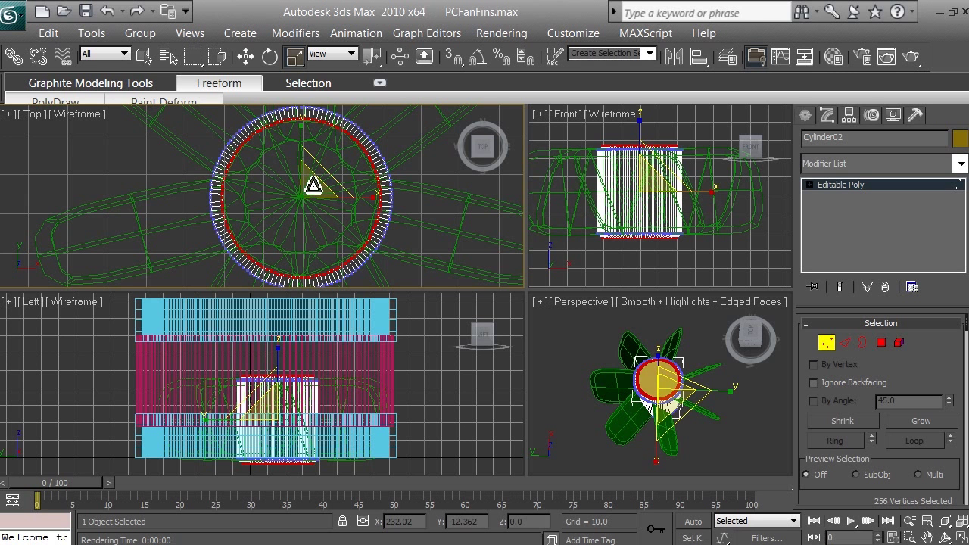
pyautogui.moveTo(310, 190)
pyautogui.mouseDown()
pyautogui.moveTo(305, 213)
pyautogui.moveTo(319, 193)
pyautogui.mouseUp()
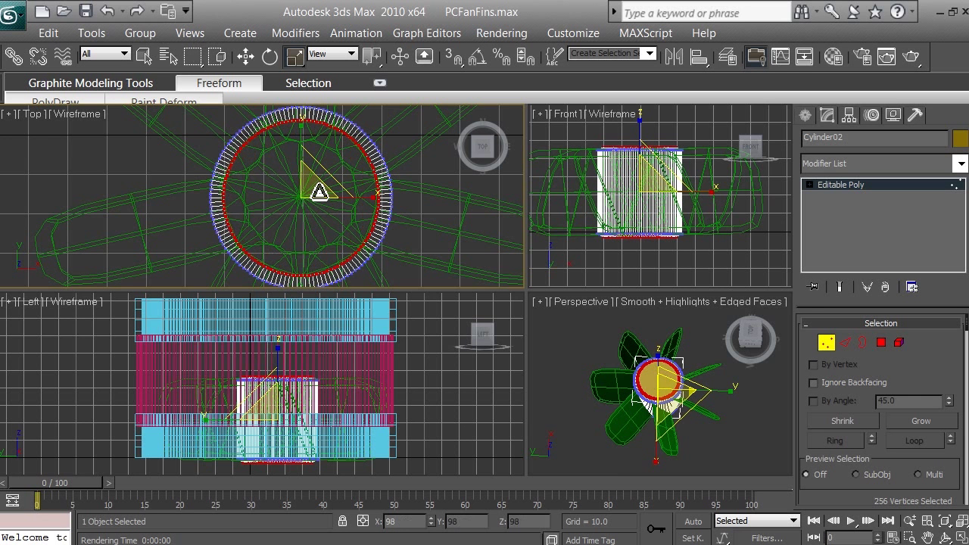
pyautogui.moveTo(319, 193); pyautogui.dragTo(318, 192)
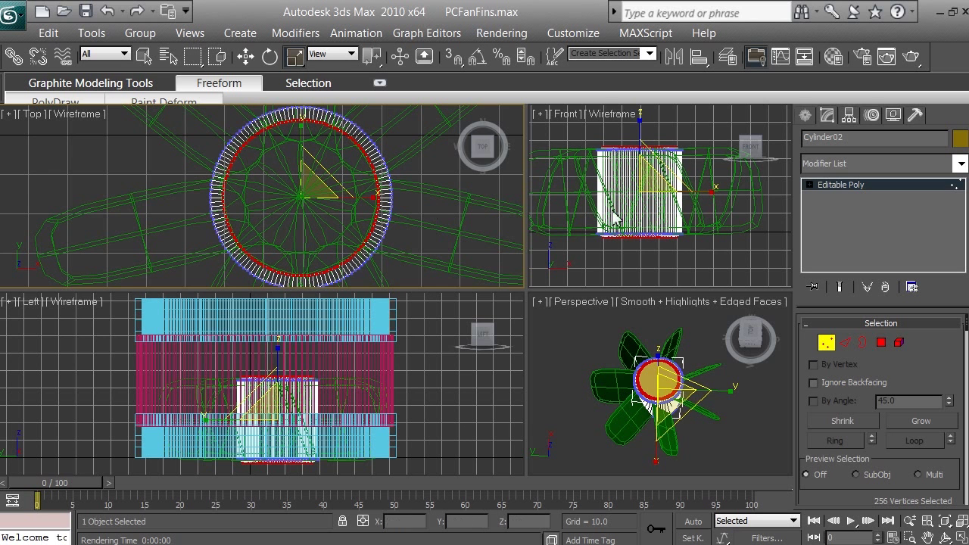
# Leave vertex editing and enlarge the Perspective viewport around an angled close-up of the hub
pyautogui.click(826, 343)
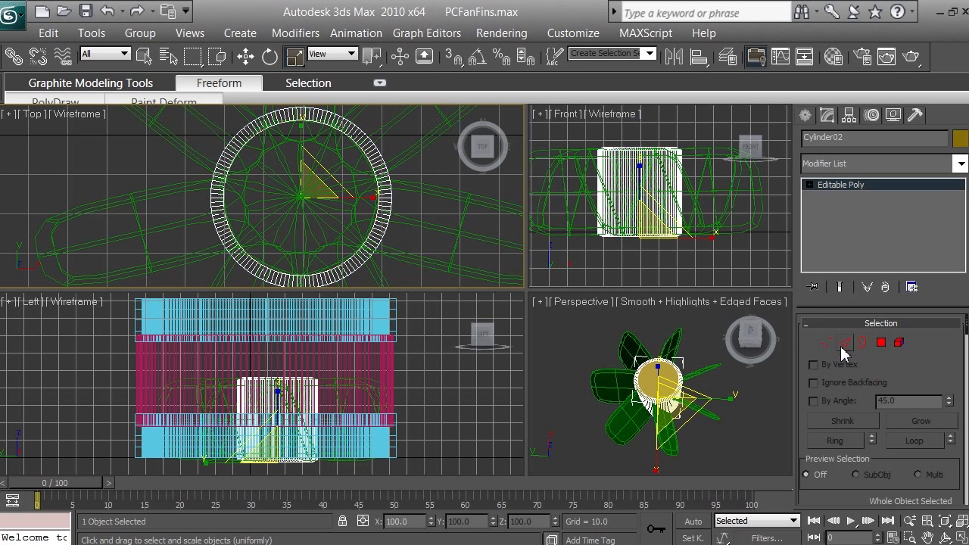
pyautogui.rightClick(698, 431)
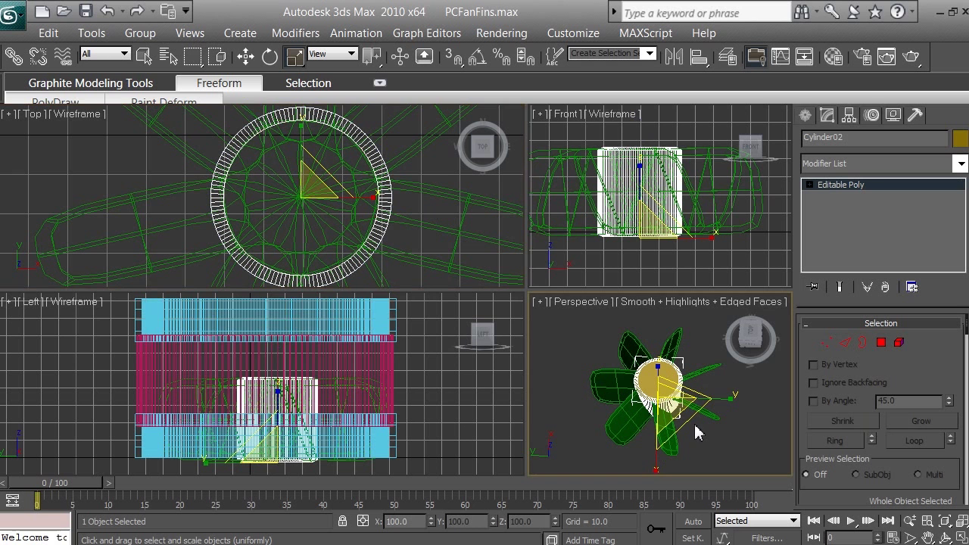
pyautogui.moveTo(528, 292); pyautogui.dragTo(439, 265)
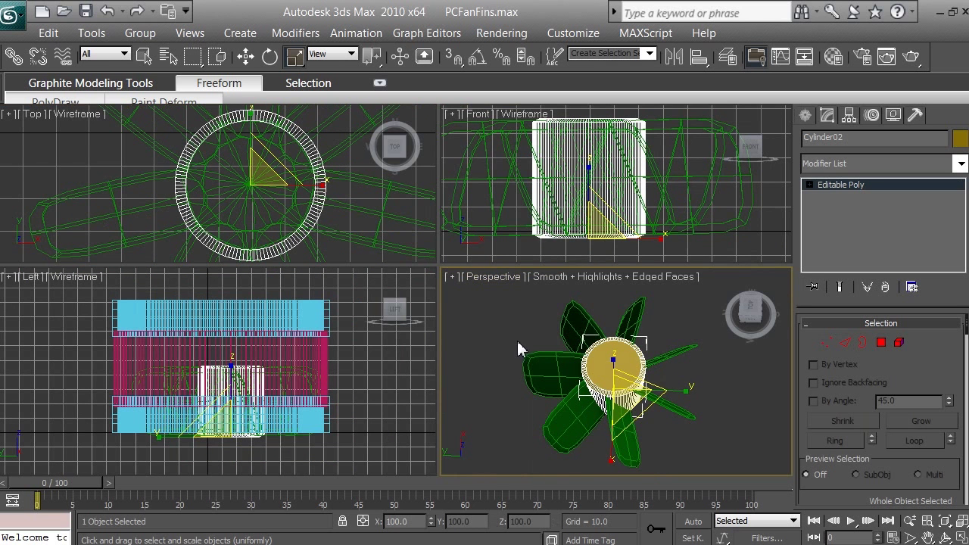
pyautogui.rightClick(523, 368)
pyautogui.click(545, 376)
pyautogui.scroll(8, 545, 376)
pyautogui.scroll(-5, 545, 375)
pyautogui.click(945, 538)
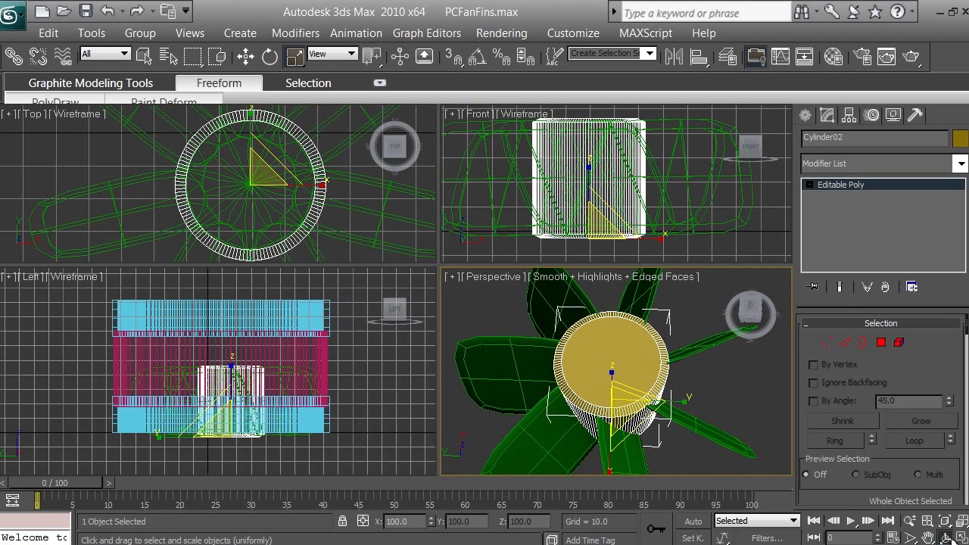
pyautogui.moveTo(618, 301); pyautogui.dragTo(620, 261)
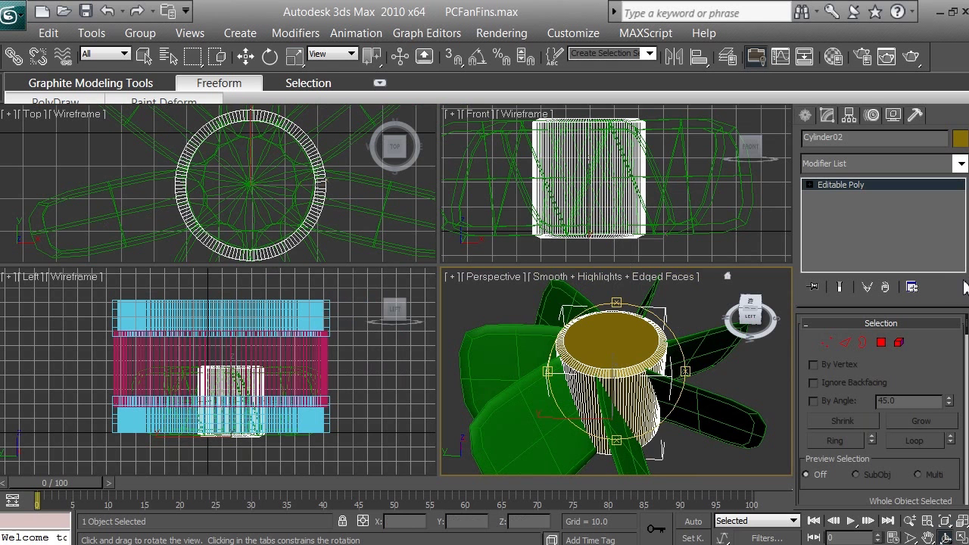
# Switch to polygon editing, clear the existing selection and select only the hub's top cap polygon
pyautogui.click(882, 343)
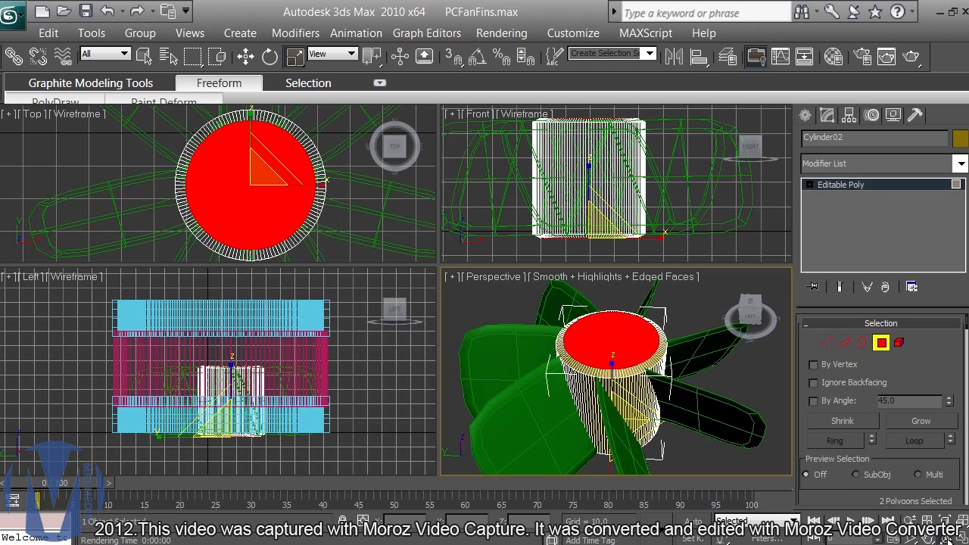
pyautogui.press('e')
pyautogui.moveTo(625, 290); pyautogui.dragTo(651, 324)
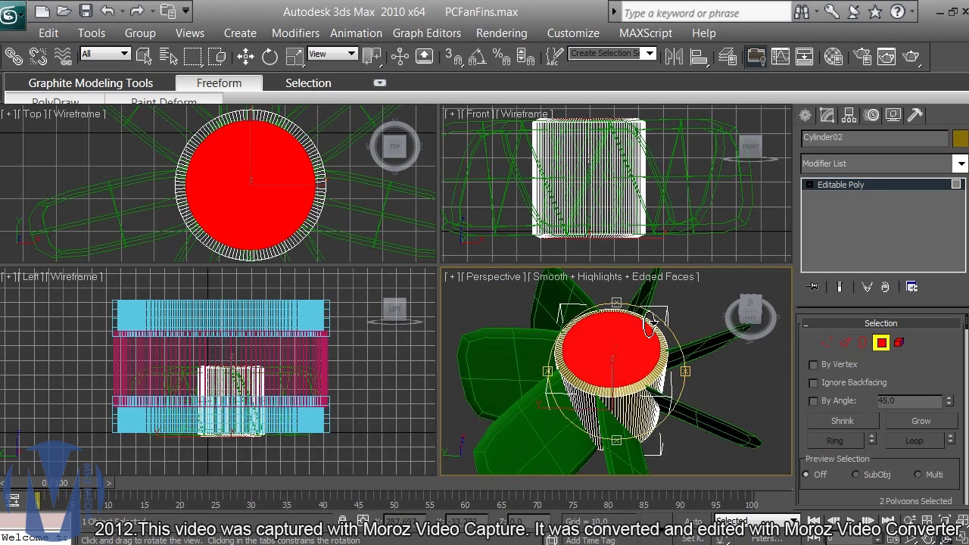
pyautogui.click(147, 59)
pyautogui.click(760, 399)
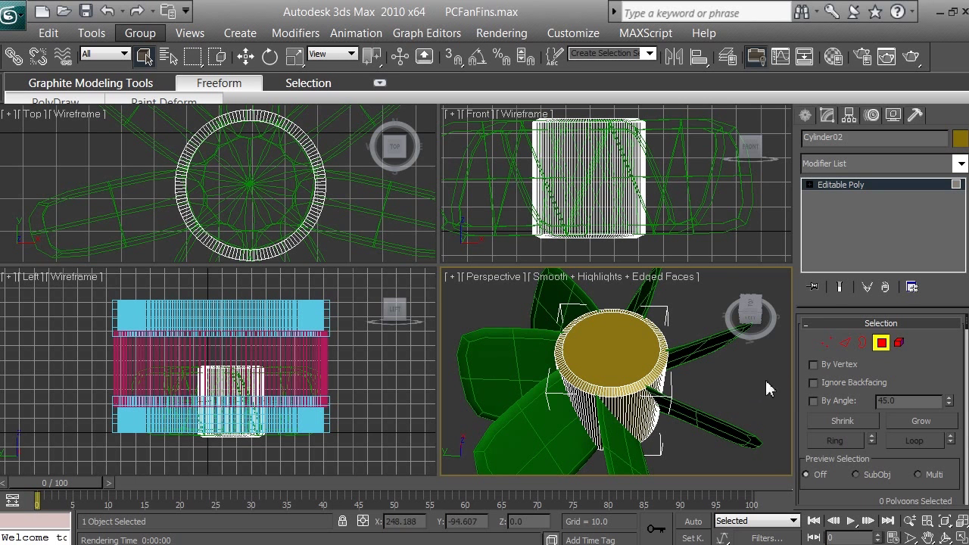
pyautogui.click(634, 352)
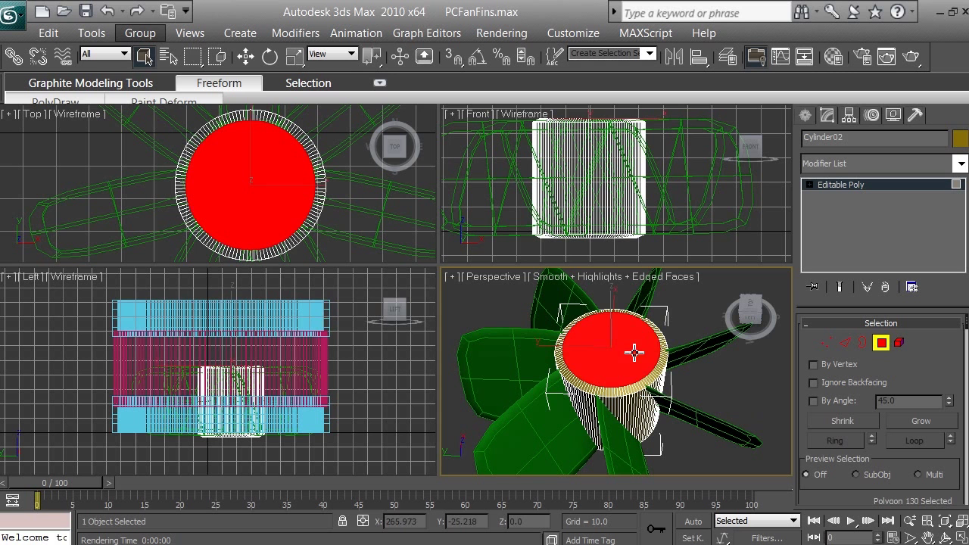
# Add the cap polygon on the underside of the hub to the selection
pyautogui.click(946, 536)
pyautogui.moveTo(618, 305); pyautogui.dragTo(619, 244)
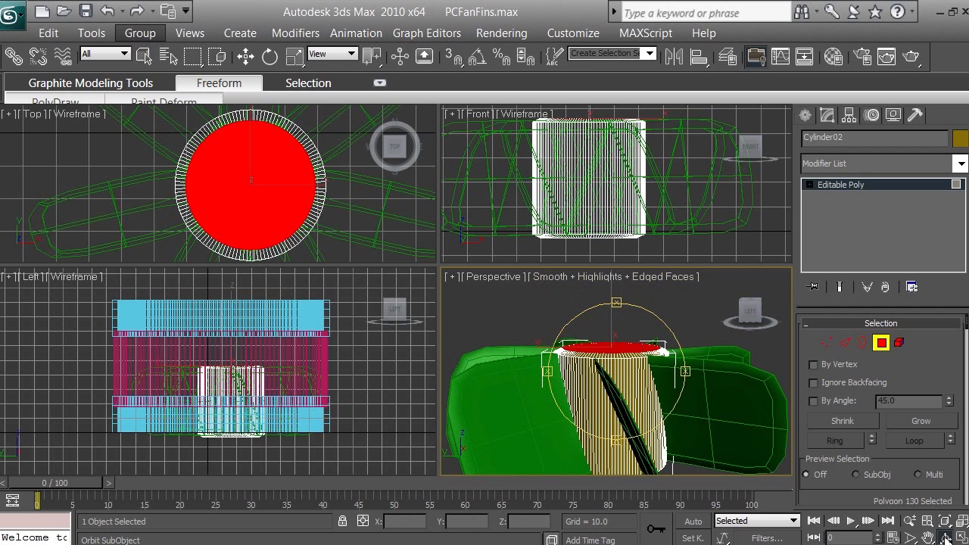
pyautogui.moveTo(621, 311); pyautogui.dragTo(638, 203)
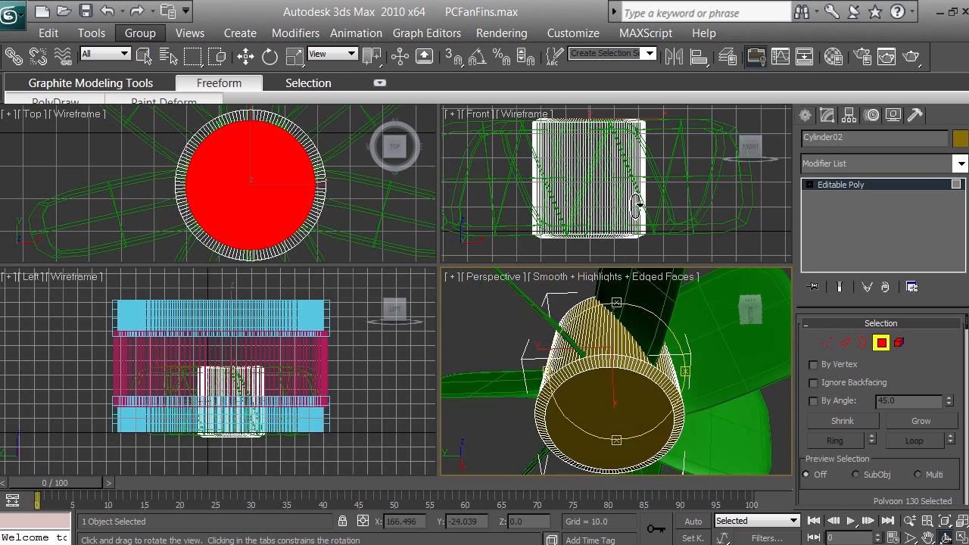
pyautogui.rightClick(636, 399)
pyautogui.click(636, 403)
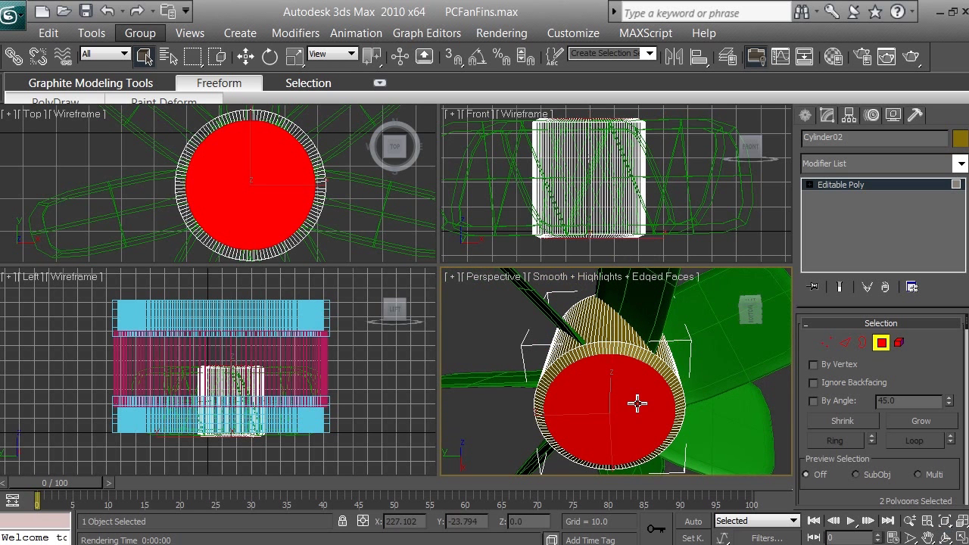
# Inset both selected cap polygons as a group by 3.0 and save the scene
pyautogui.click(947, 538)
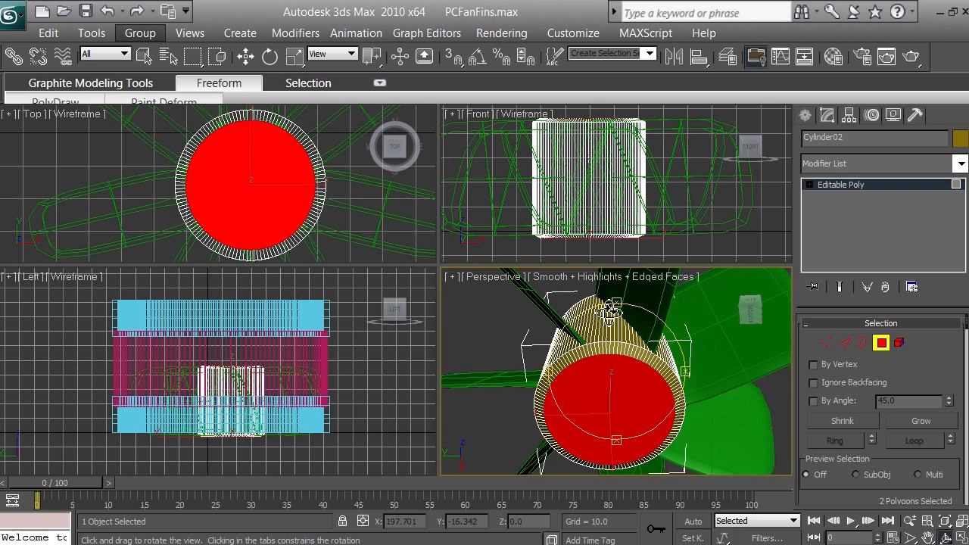
pyautogui.moveTo(617, 303); pyautogui.dragTo(625, 488)
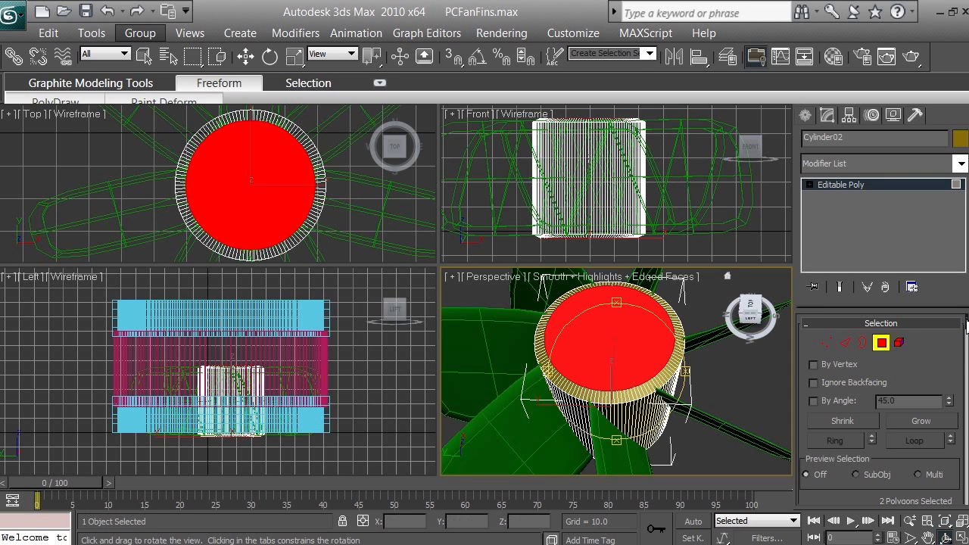
pyautogui.moveTo(965, 324); pyautogui.dragTo(963, 350)
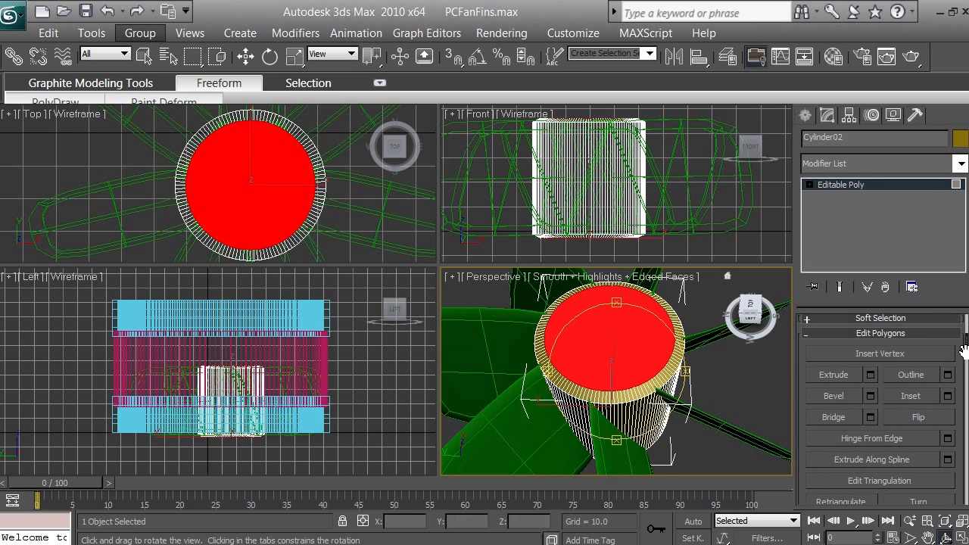
pyautogui.click(948, 396)
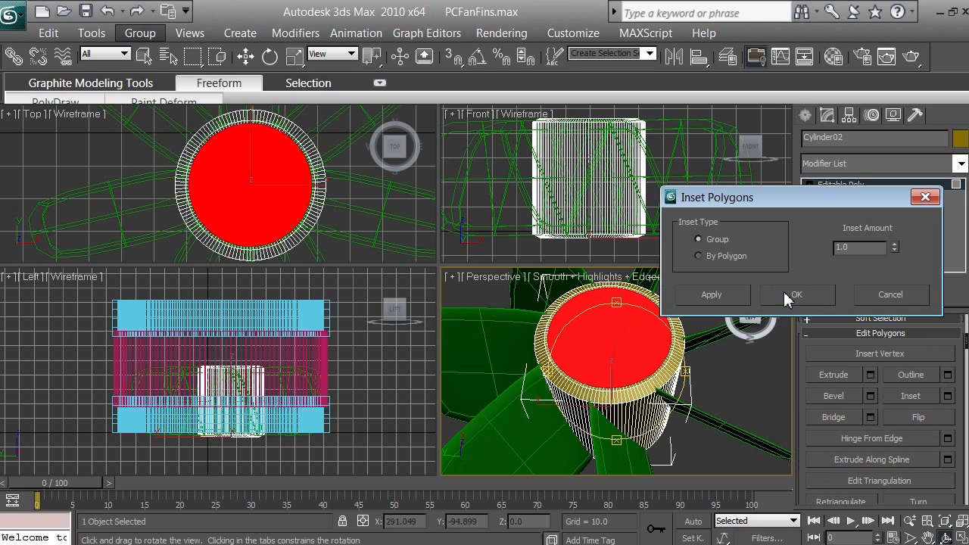
pyautogui.click(852, 252)
pyautogui.moveTo(853, 252); pyautogui.dragTo(824, 258)
pyautogui.write('3')
pyautogui.press('Return')
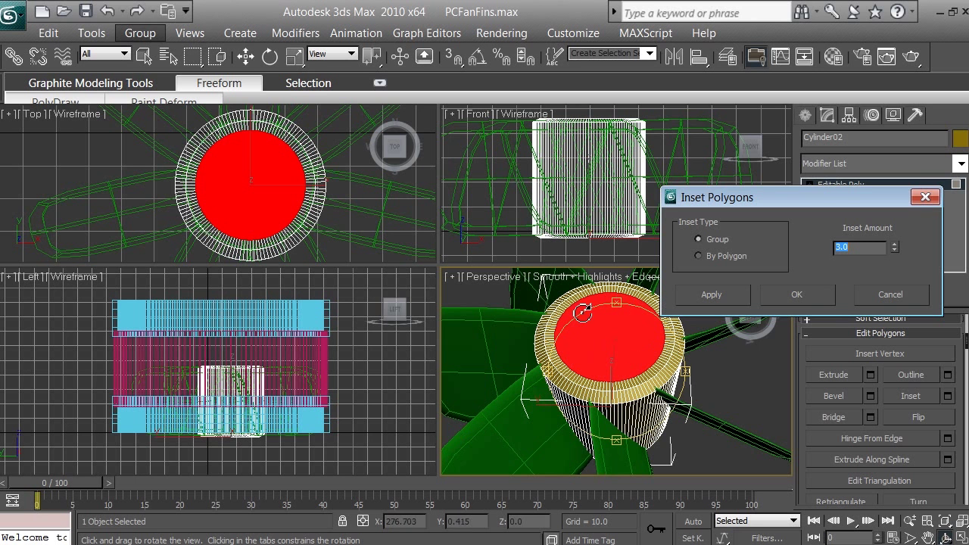
pyautogui.click(823, 301)
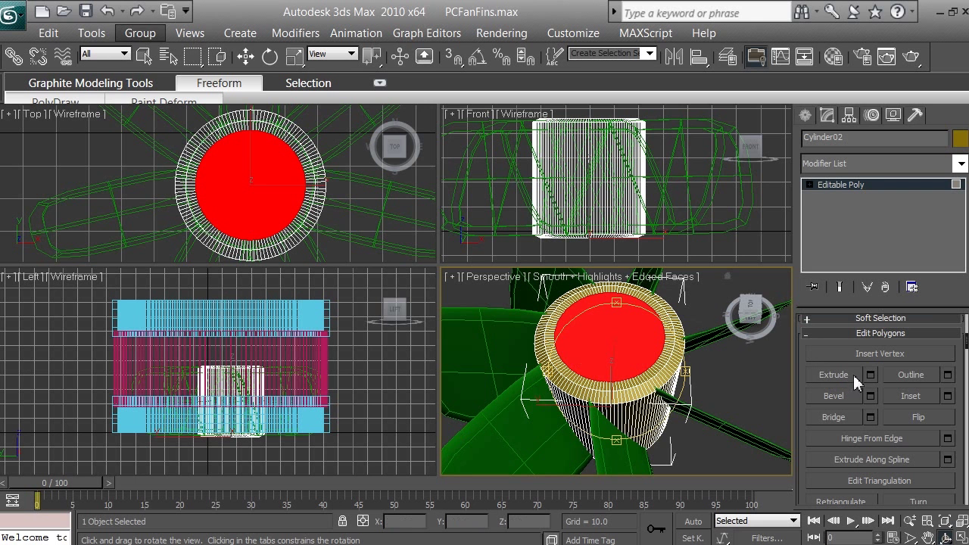
pyautogui.click(87, 14)
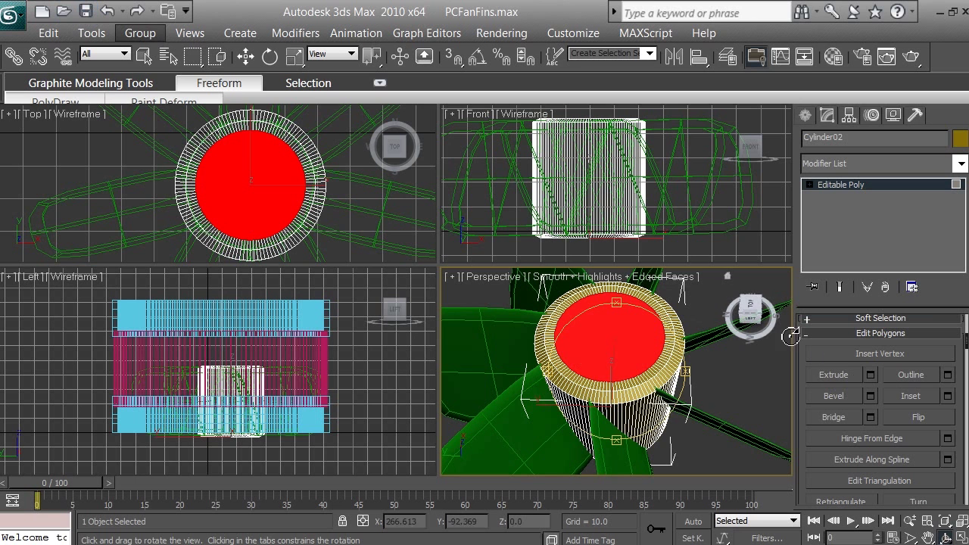
# Set up a group extrusion of both selected hub cap polygons with an extrusion height of -1.0
pyautogui.click(871, 374)
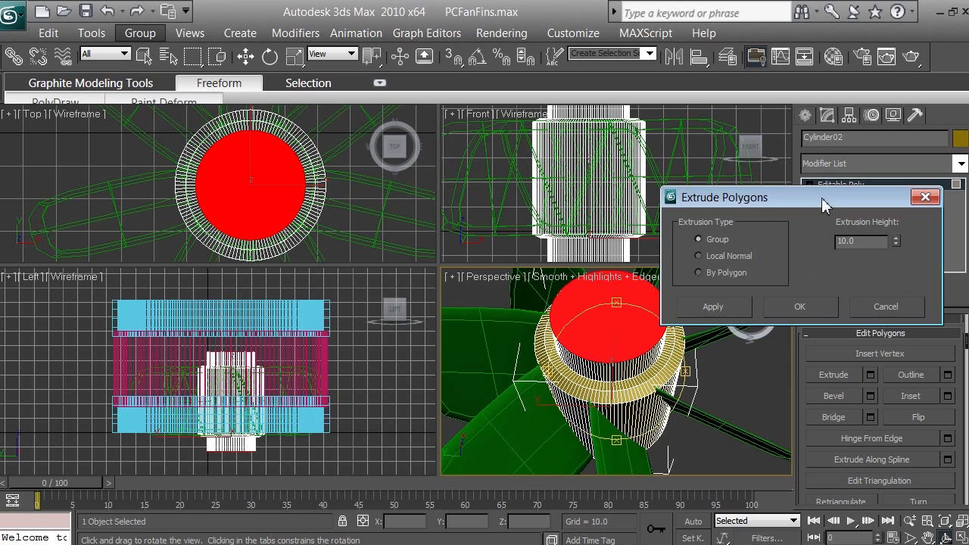
pyautogui.moveTo(821, 198); pyautogui.dragTo(827, 252)
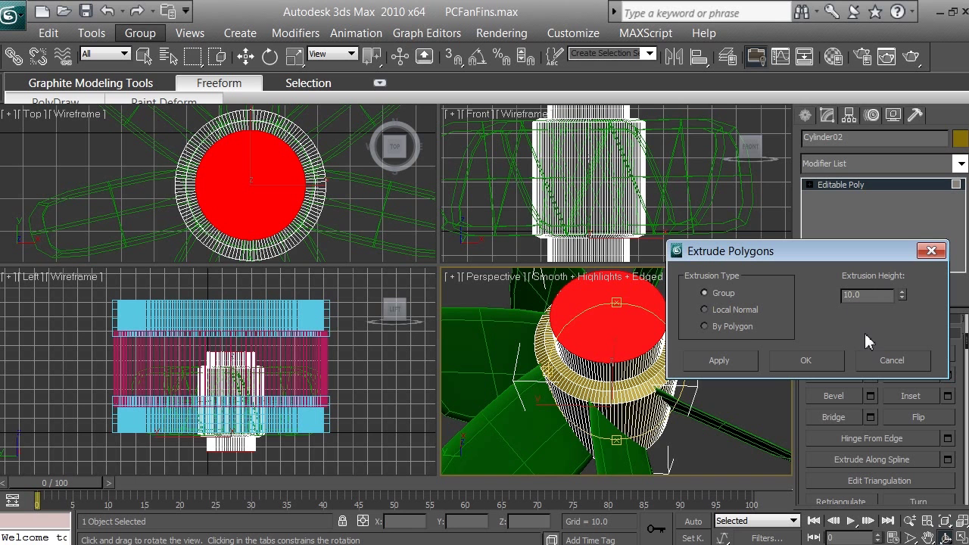
pyautogui.click(844, 295)
pyautogui.write('-')
pyautogui.press('Return')
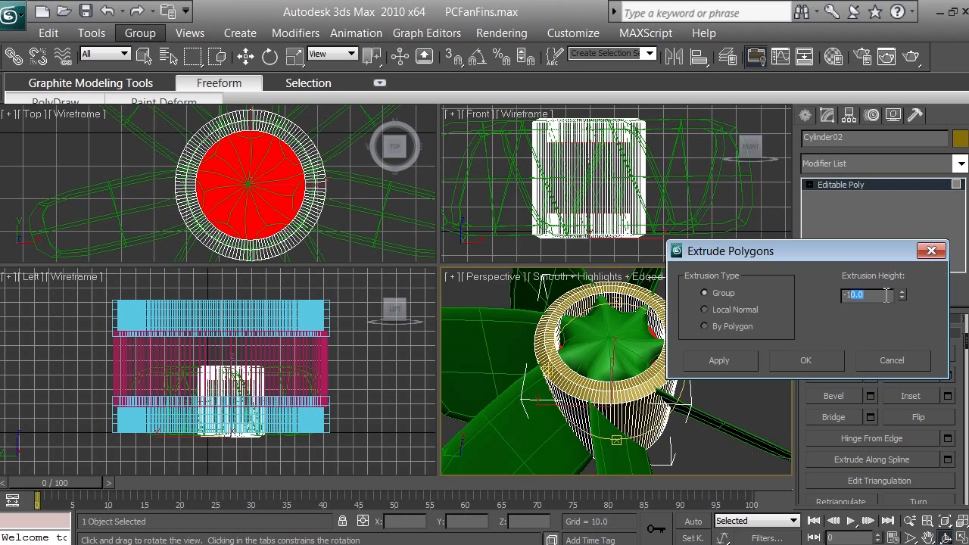
pyautogui.doubleClick(856, 295)
pyautogui.write('1.0')
pyautogui.press('Return')
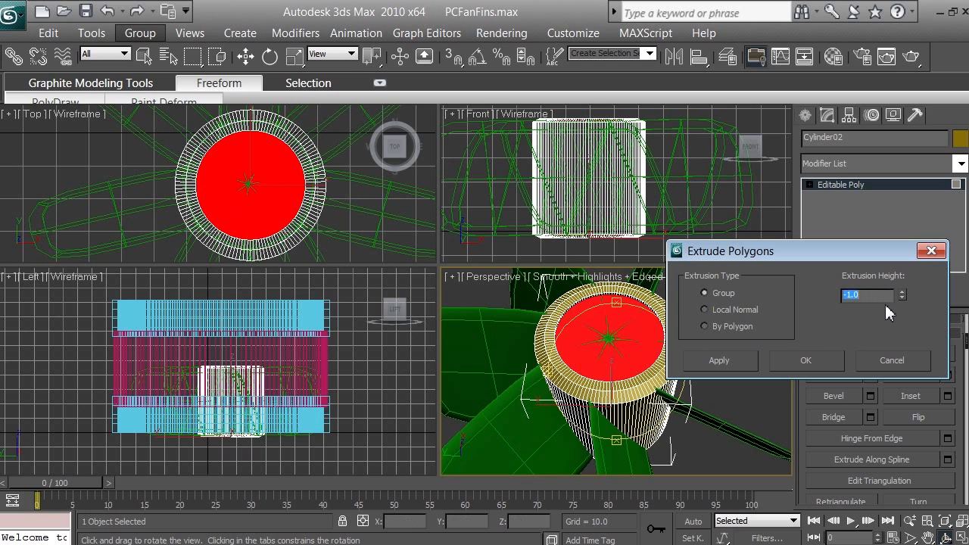
# Try an extrusion height of -2.0, return the height to -1.0 and apply the extrusion to both caps
pyautogui.moveTo(851, 295); pyautogui.dragTo(842, 296)
pyautogui.write('2')
pyautogui.press('Return')
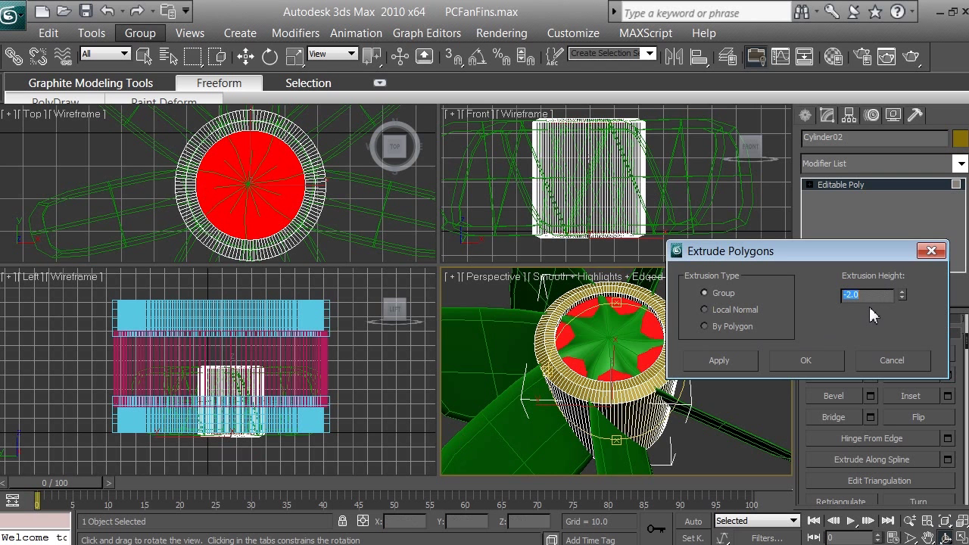
pyautogui.moveTo(863, 295); pyautogui.dragTo(850, 296)
pyautogui.write('1')
pyautogui.press('Return')
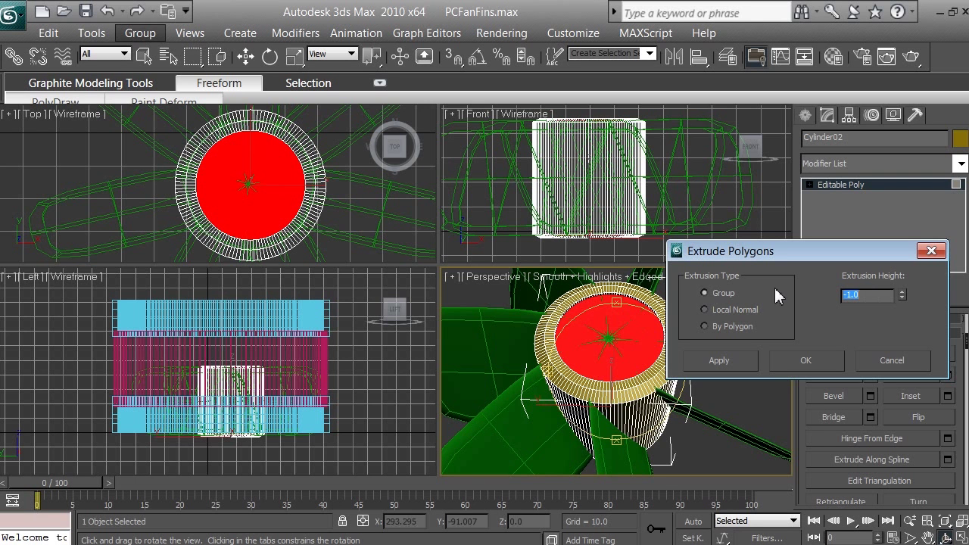
pyautogui.click(816, 362)
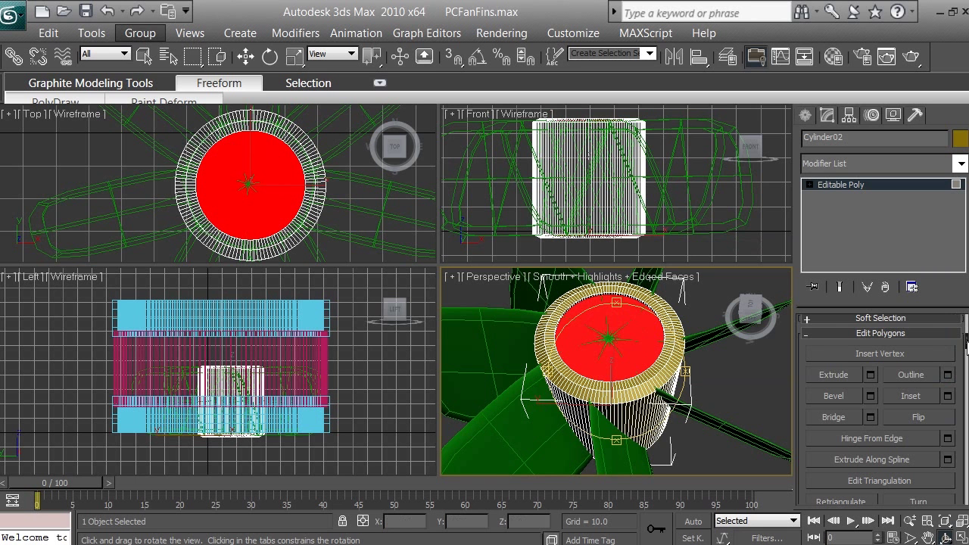
# Leave polygon editing and orbit the Perspective view around the hub to inspect its recessed cap
pyautogui.moveTo(966, 344); pyautogui.dragTo(966, 315)
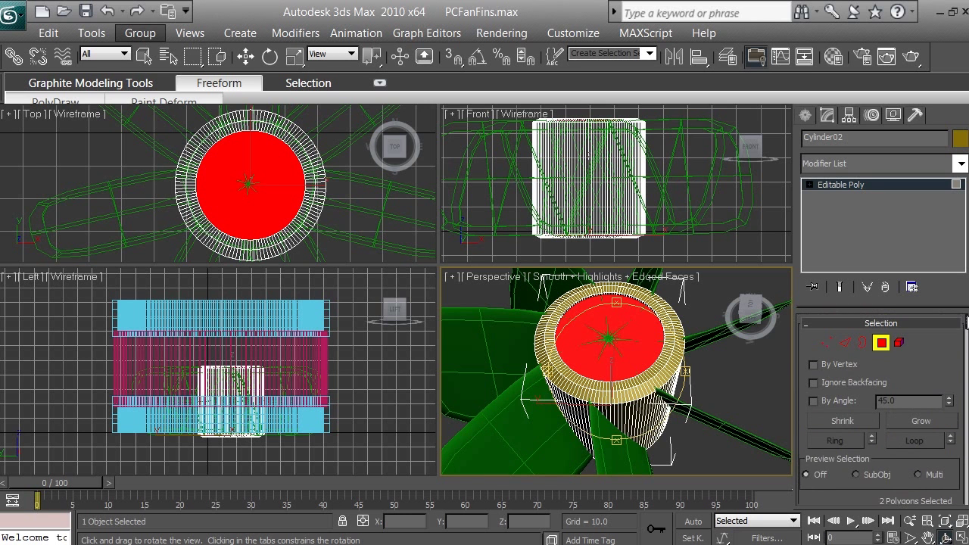
pyautogui.click(882, 344)
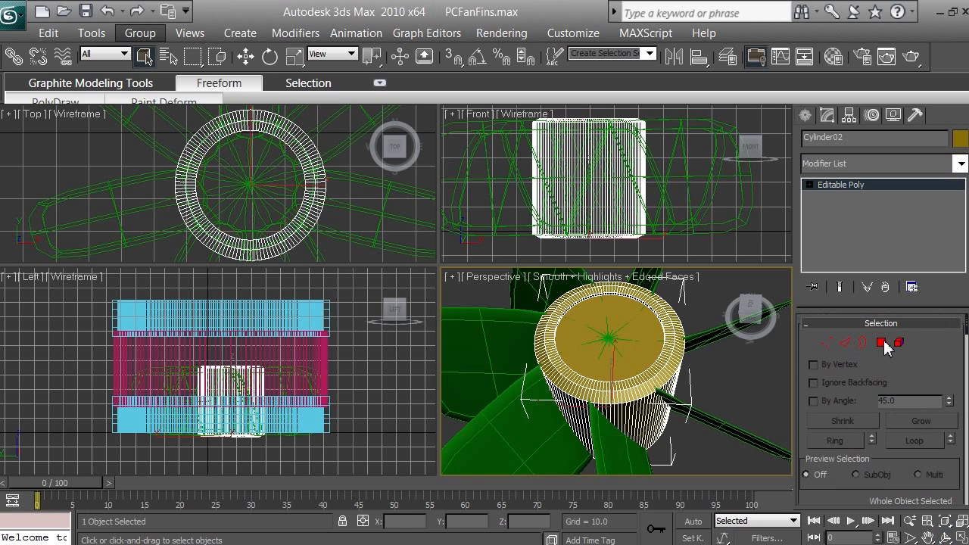
pyautogui.click(945, 537)
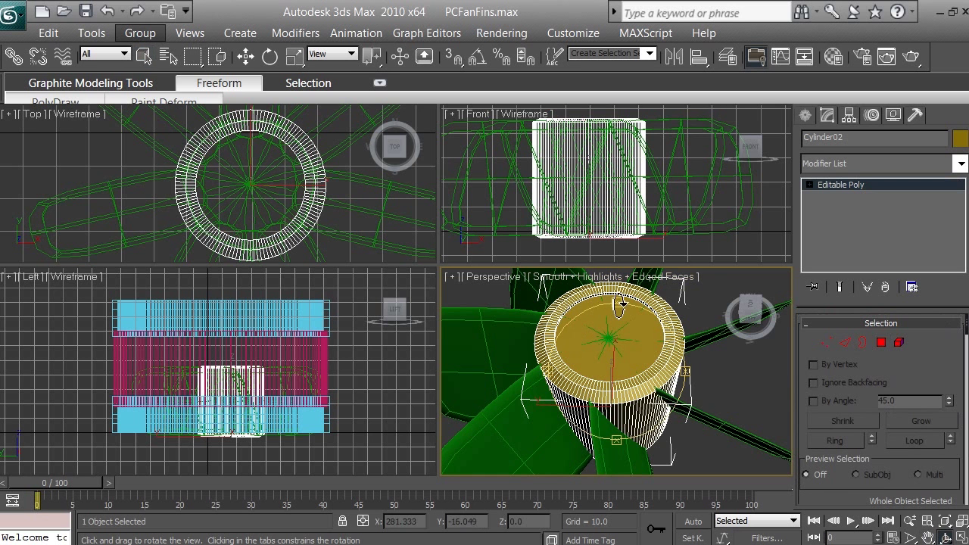
pyautogui.moveTo(619, 307)
pyautogui.mouseDown()
pyautogui.moveTo(643, 145)
pyautogui.moveTo(650, 384)
pyautogui.moveTo(650, 181)
pyautogui.moveTo(645, 318)
pyautogui.moveTo(643, 288)
pyautogui.moveTo(645, 311)
pyautogui.moveTo(625, 289)
pyautogui.mouseUp()
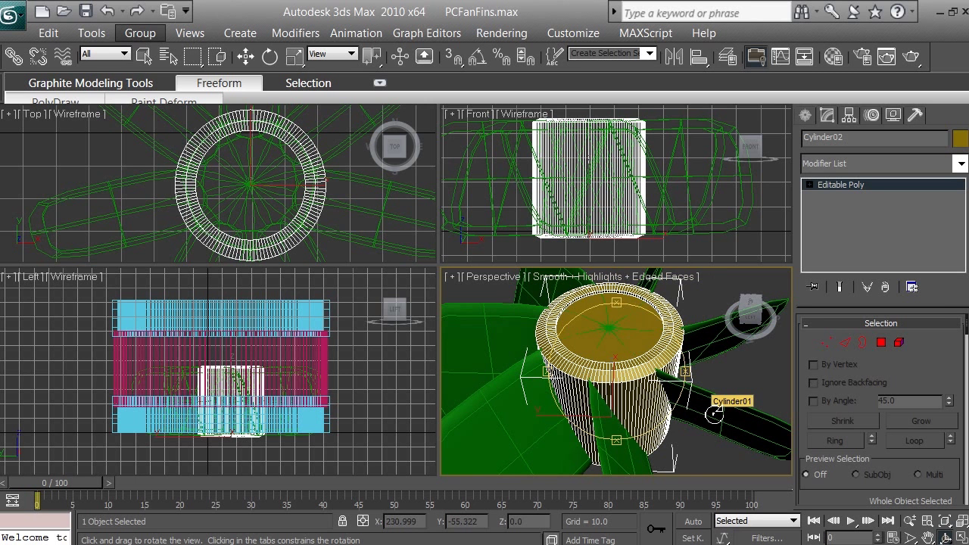
pyautogui.press('Escape')
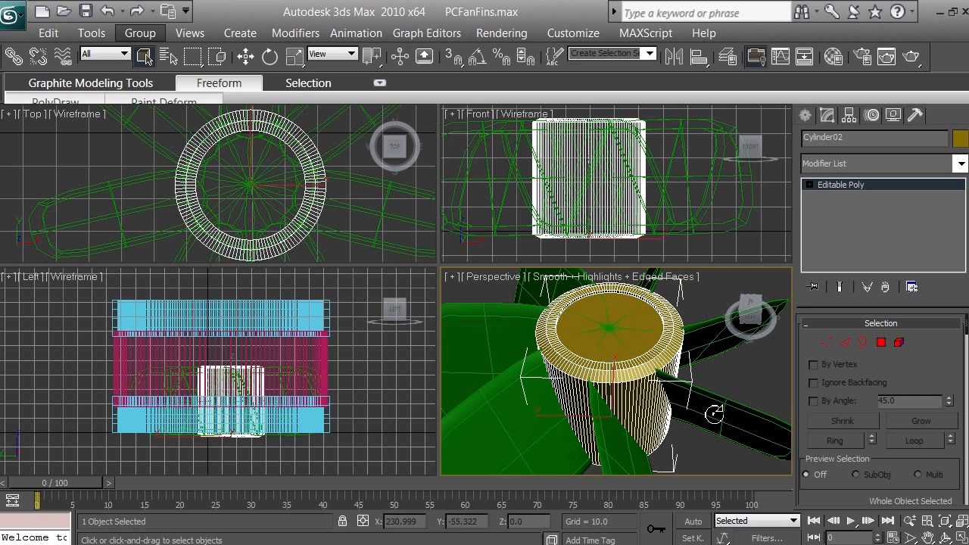
# Rename the hub cylinder as fanClinder, with the fan and its housing both framed in the Top view
pyautogui.scroll(-5, 714, 414)
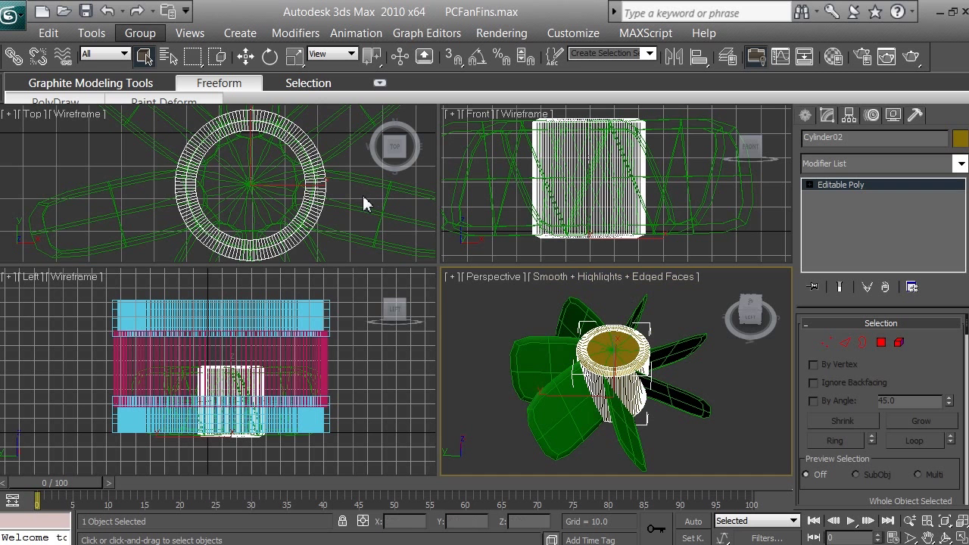
pyautogui.scroll(-4, 364, 199)
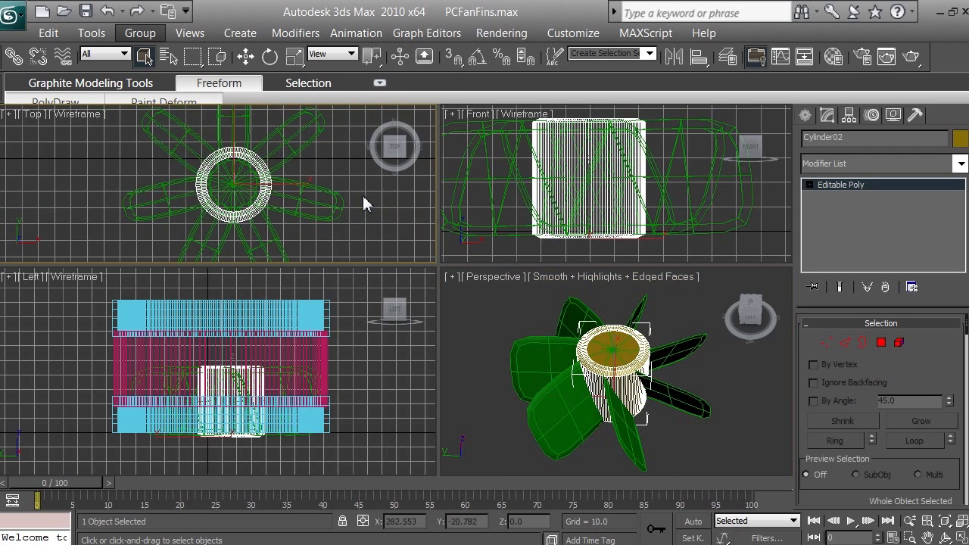
pyautogui.scroll(-2, 364, 204)
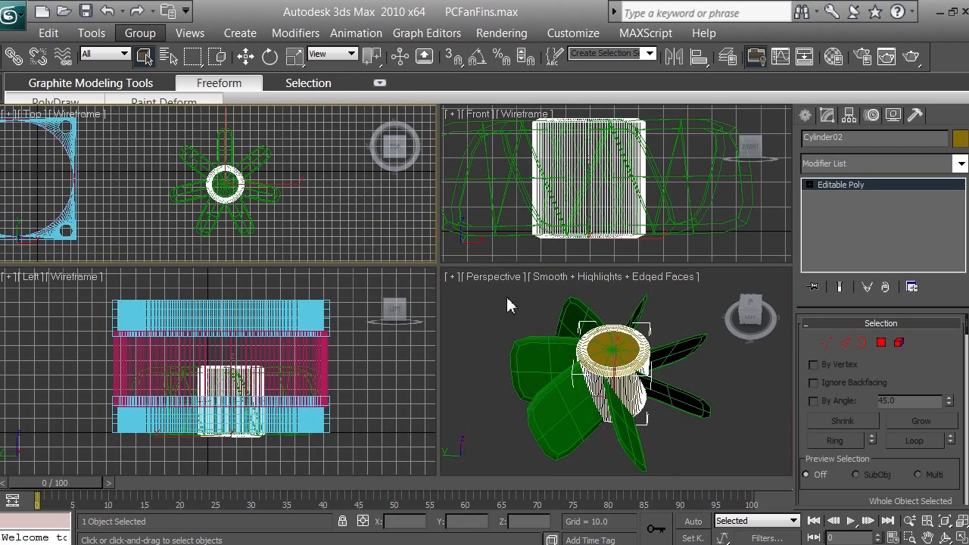
pyautogui.click(910, 522)
pyautogui.moveTo(289, 168); pyautogui.dragTo(286, 191)
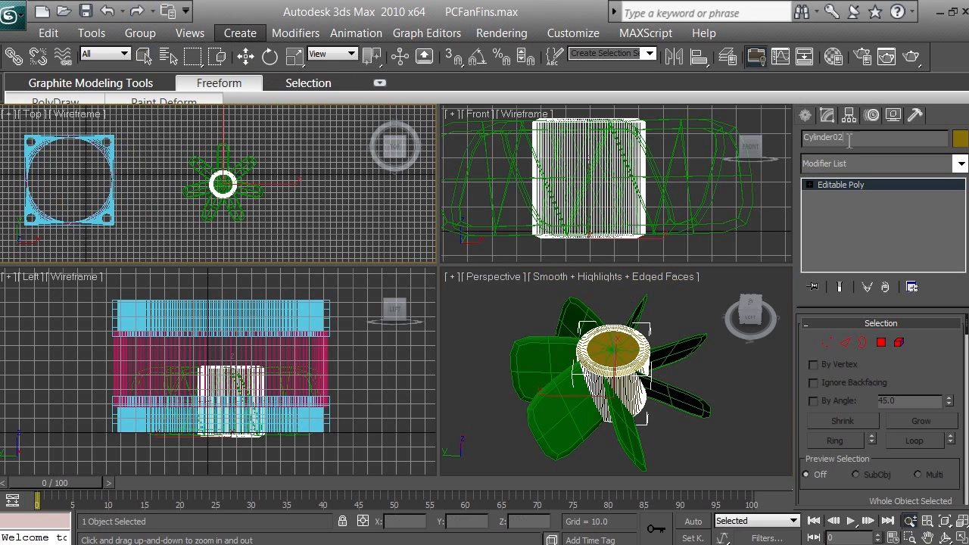
pyautogui.write('fan')
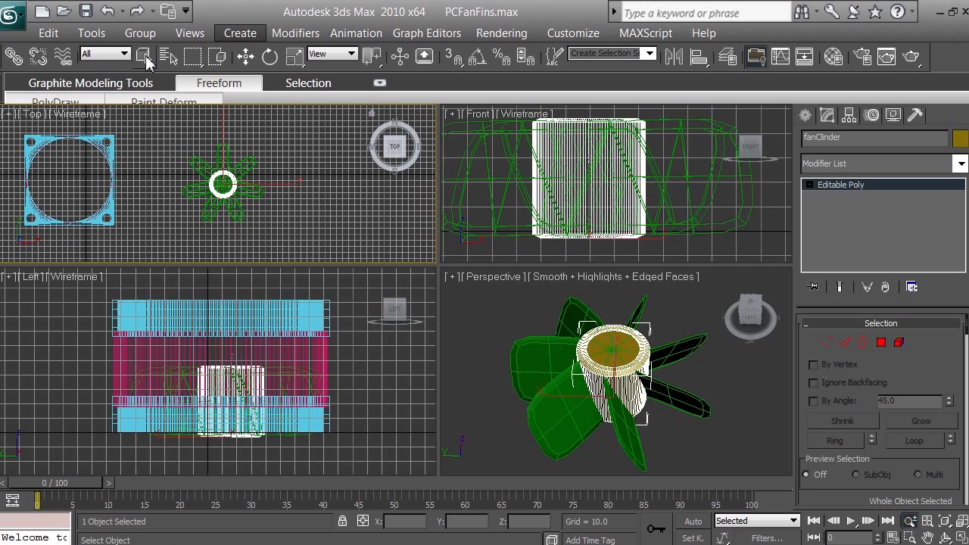
# Select the fan blades object and rename it as fins
pyautogui.click(144, 58)
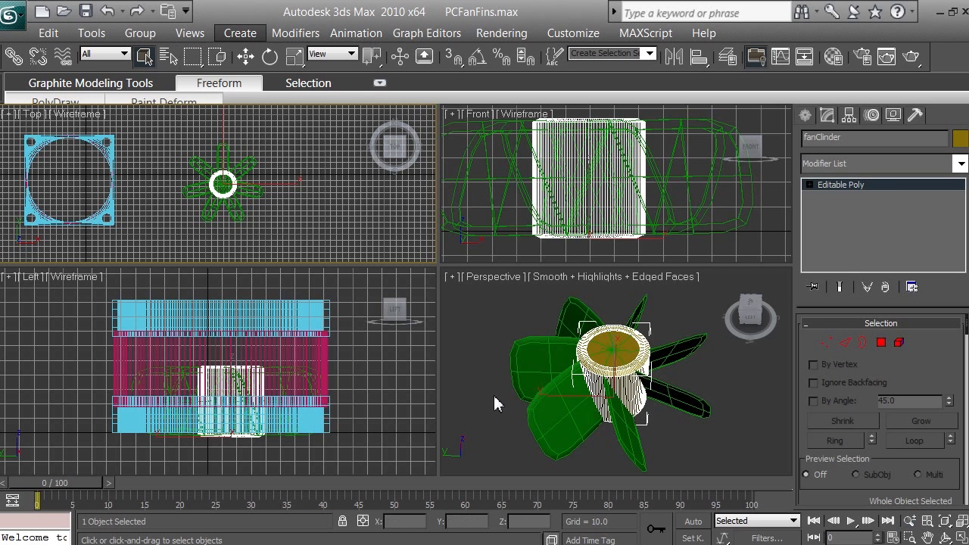
pyautogui.click(567, 418)
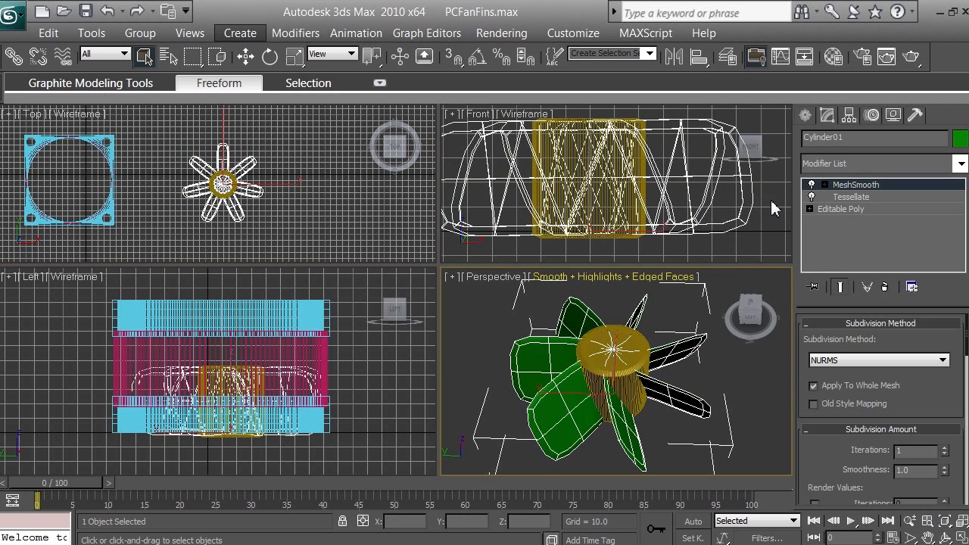
pyautogui.click(857, 138)
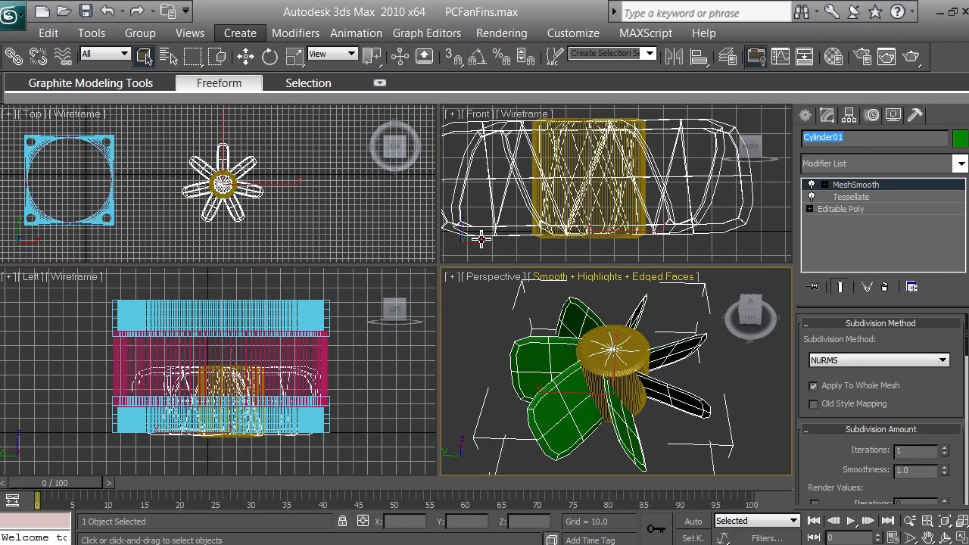
pyautogui.write('fins')
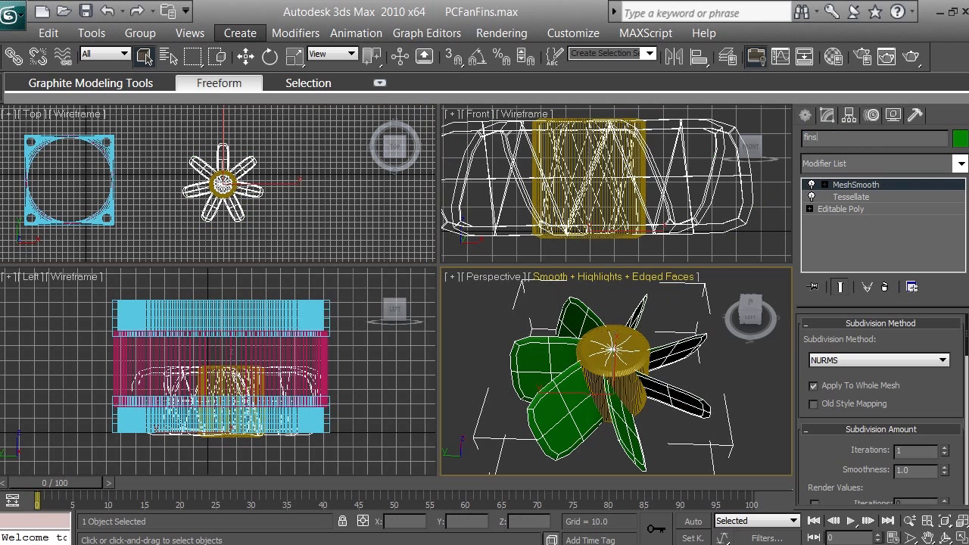
# Check the object names in the scene list and correct the hub's name to fanCylinder
pyautogui.click(170, 57)
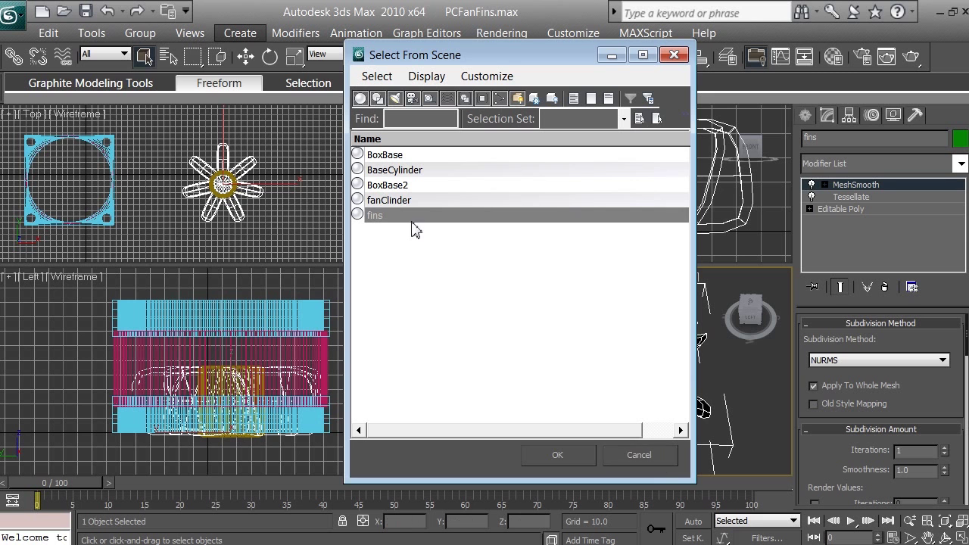
pyautogui.moveTo(485, 60); pyautogui.dragTo(192, 62)
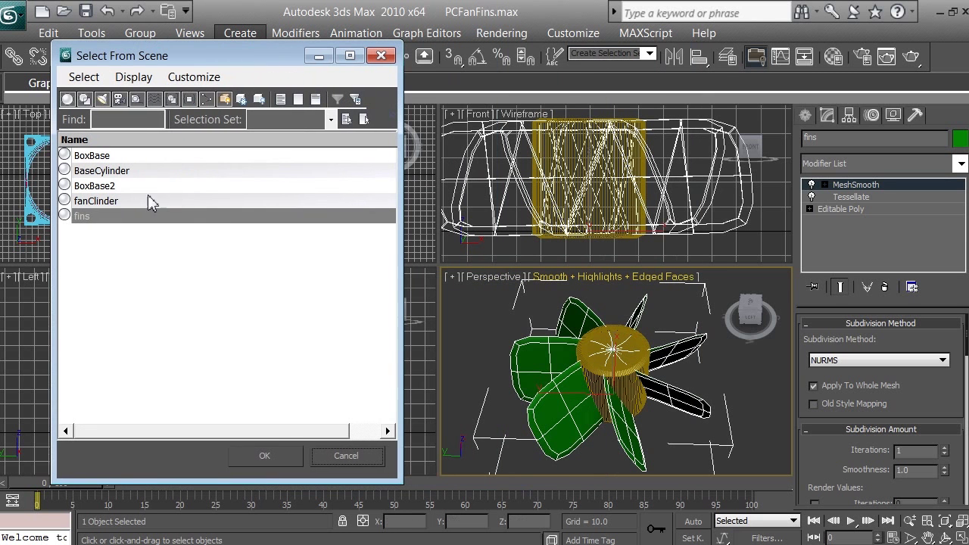
pyautogui.click(372, 456)
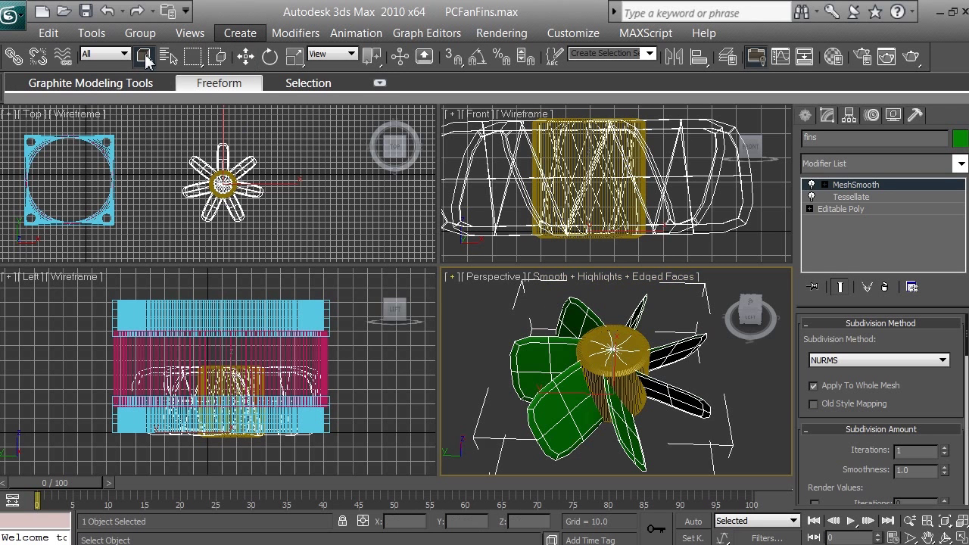
pyautogui.click(634, 386)
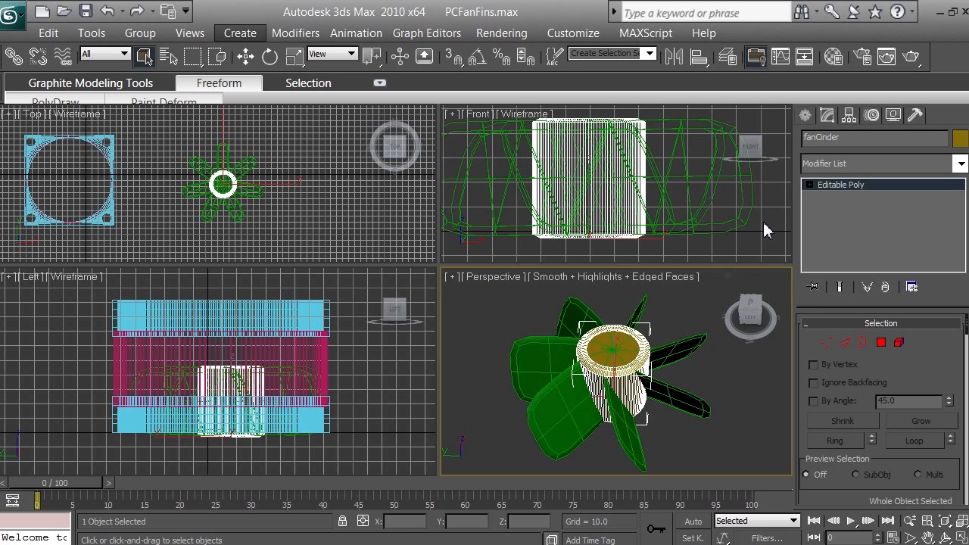
pyautogui.write('yl')
# Move the hub with its fins along X into the square housing in the Top view and nudge it upward along Y
pyautogui.click(250, 60)
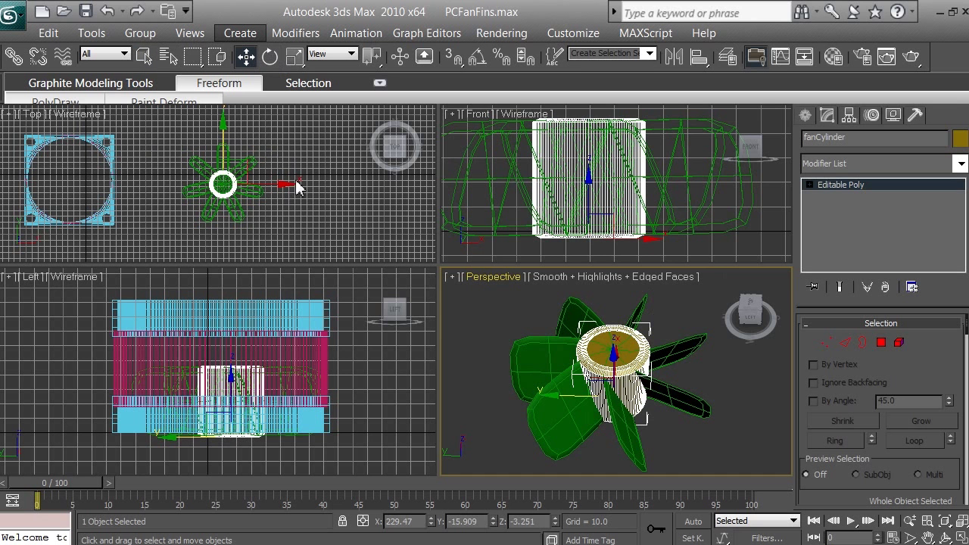
pyautogui.rightClick(318, 205)
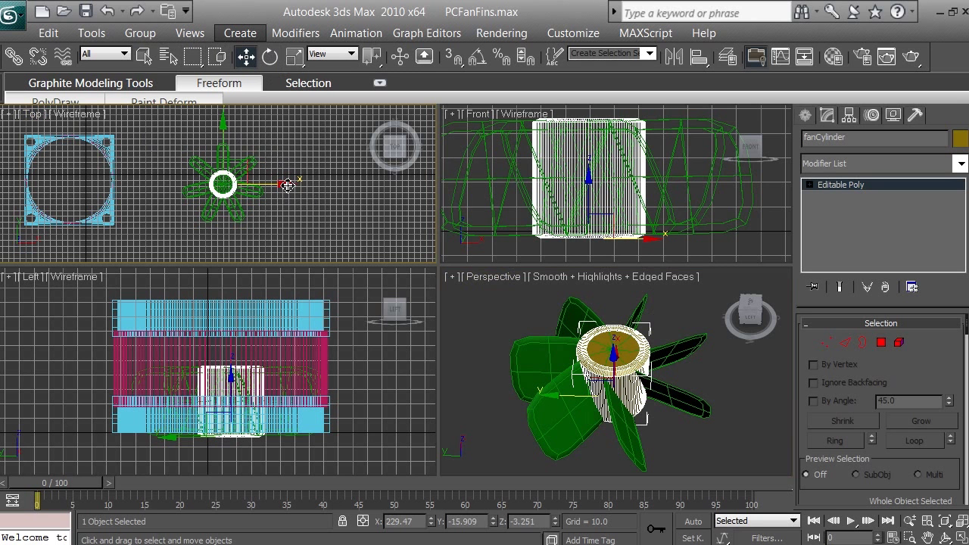
pyautogui.moveTo(288, 188)
pyautogui.mouseDown()
pyautogui.moveTo(256, 187)
pyautogui.moveTo(278, 186)
pyautogui.mouseUp()
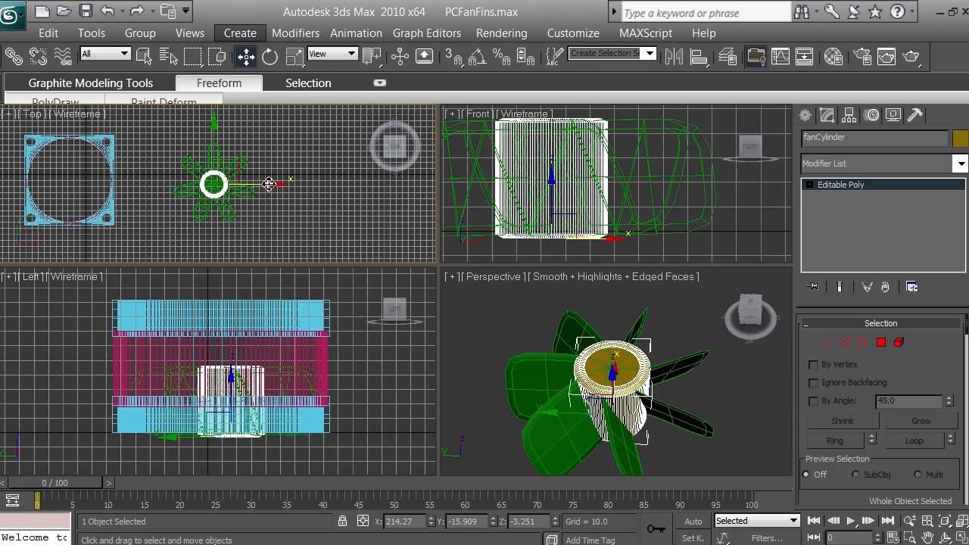
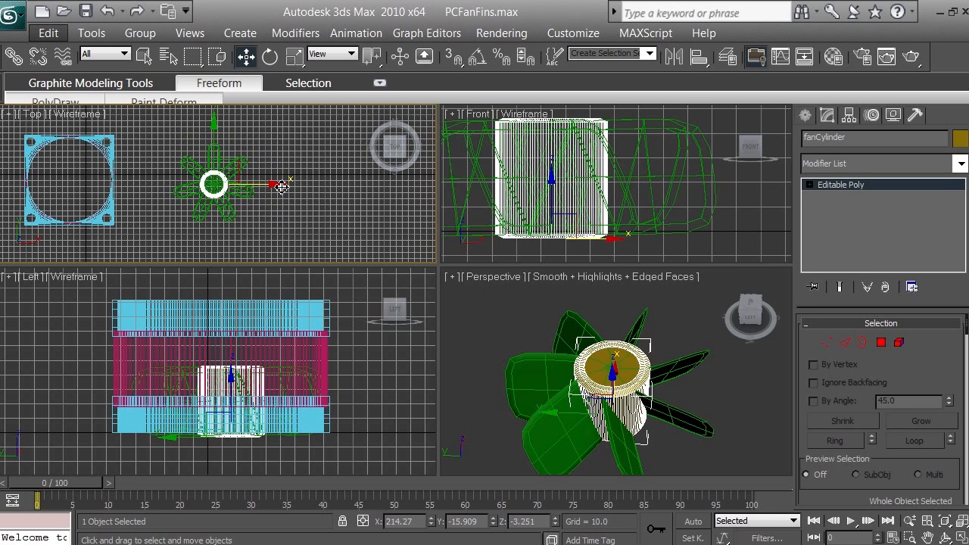
pyautogui.moveTo(282, 186); pyautogui.dragTo(139, 184)
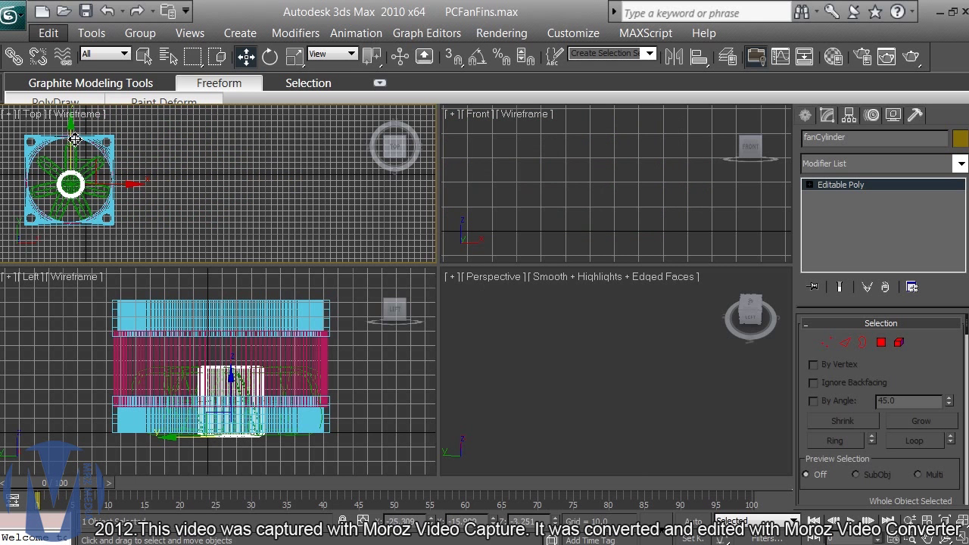
pyautogui.moveTo(75, 148); pyautogui.dragTo(75, 144)
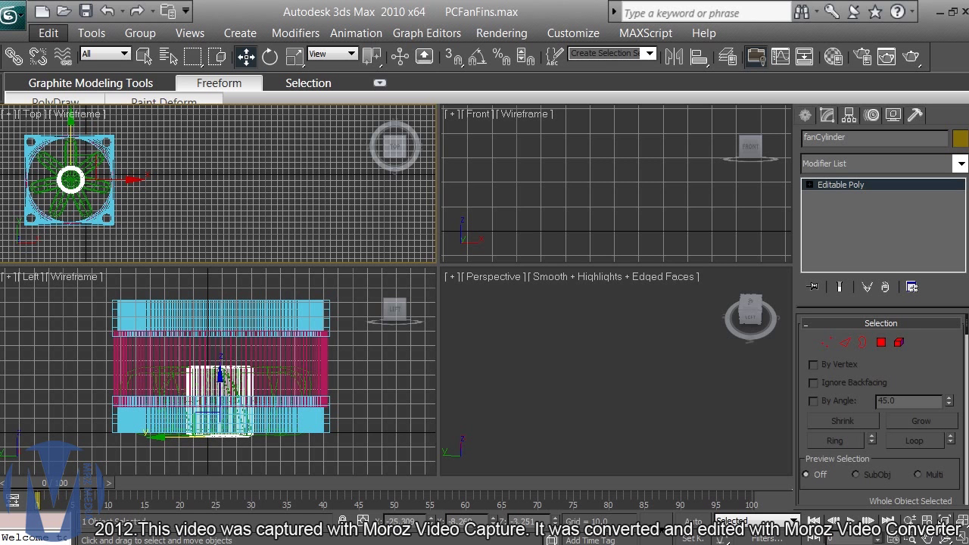
# Raise the hub with its fins vertically in the Left view to a Z position of about 20.4, between the housing's two square plates
pyautogui.click(944, 520)
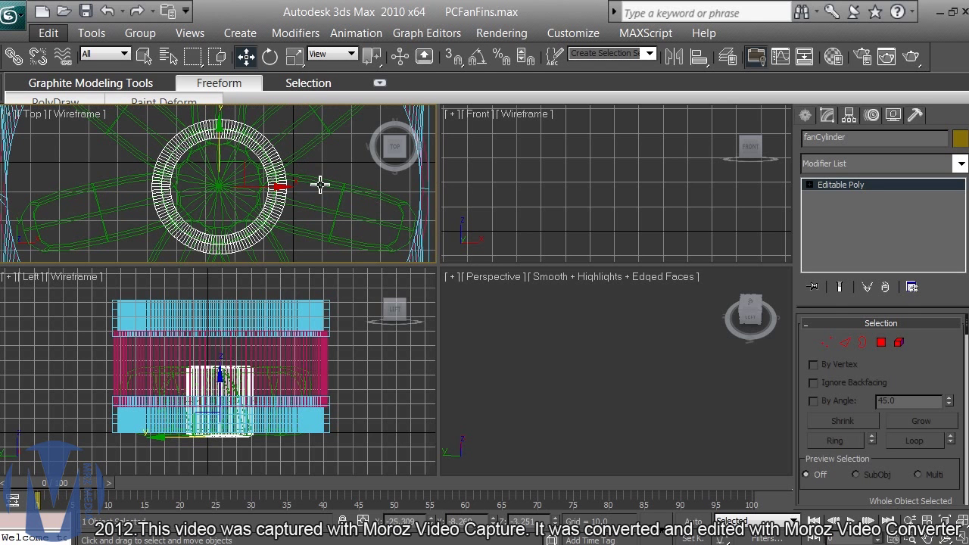
pyautogui.click(909, 521)
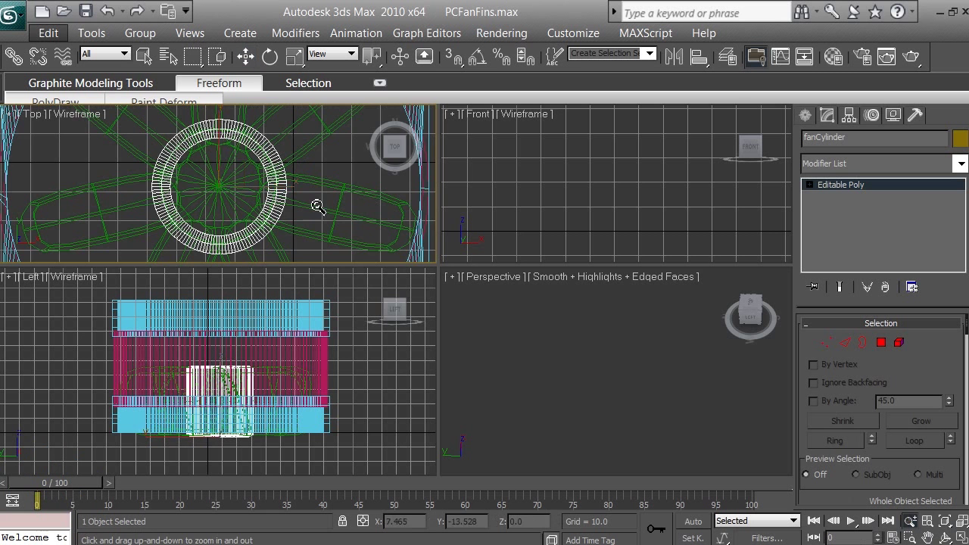
pyautogui.moveTo(317, 205); pyautogui.dragTo(323, 271)
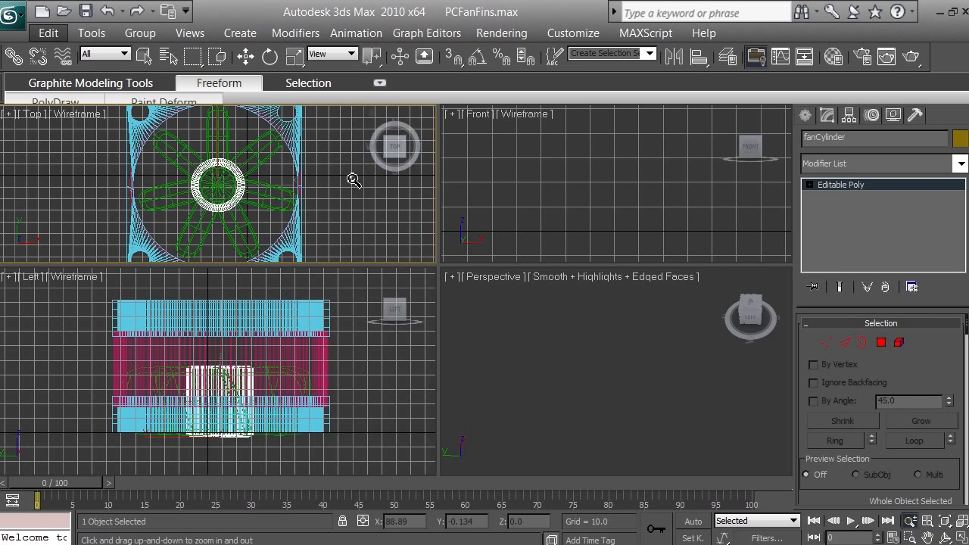
pyautogui.click(927, 537)
pyautogui.moveTo(220, 199)
pyautogui.mouseDown()
pyautogui.moveTo(226, 229)
pyautogui.moveTo(216, 181)
pyautogui.moveTo(225, 177)
pyautogui.moveTo(210, 162)
pyautogui.moveTo(246, 187)
pyautogui.moveTo(237, 192)
pyautogui.mouseUp()
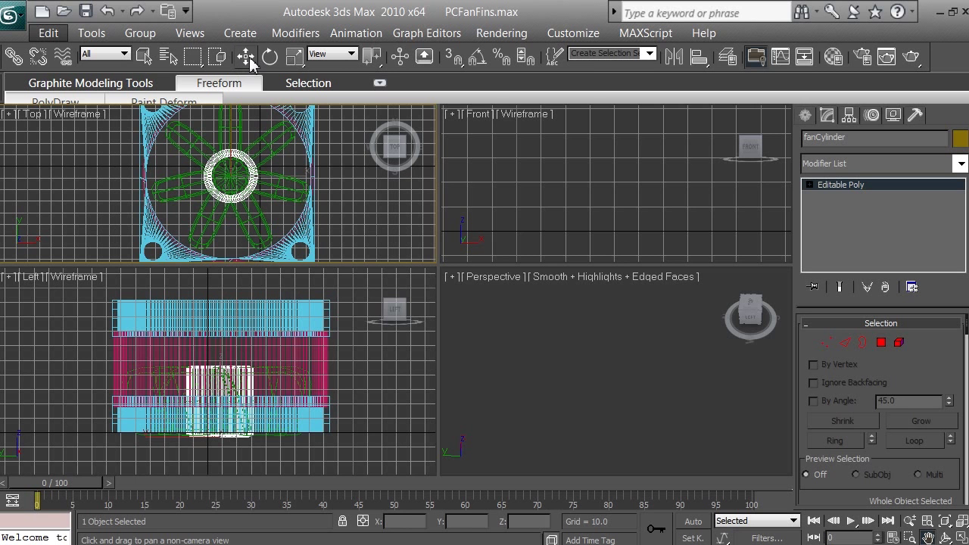
pyautogui.click(246, 57)
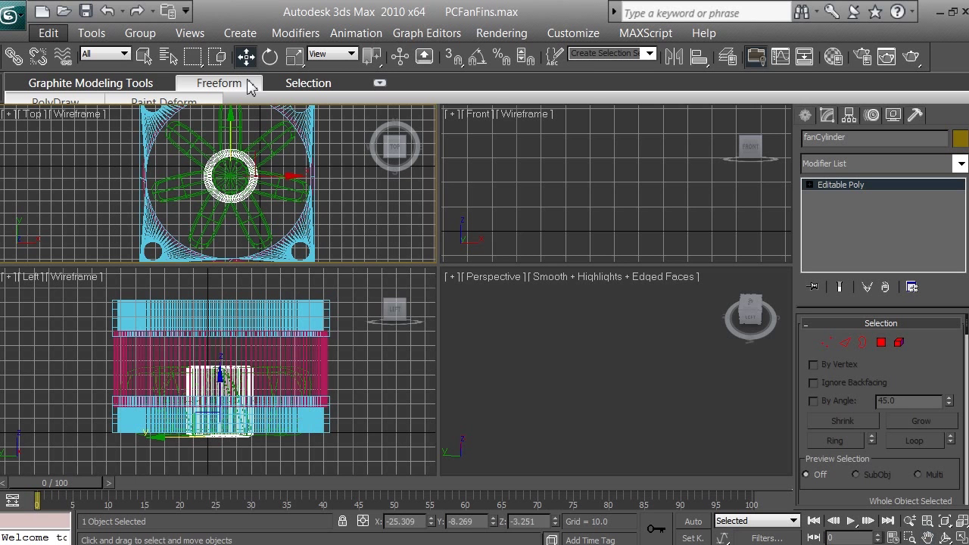
pyautogui.rightClick(348, 376)
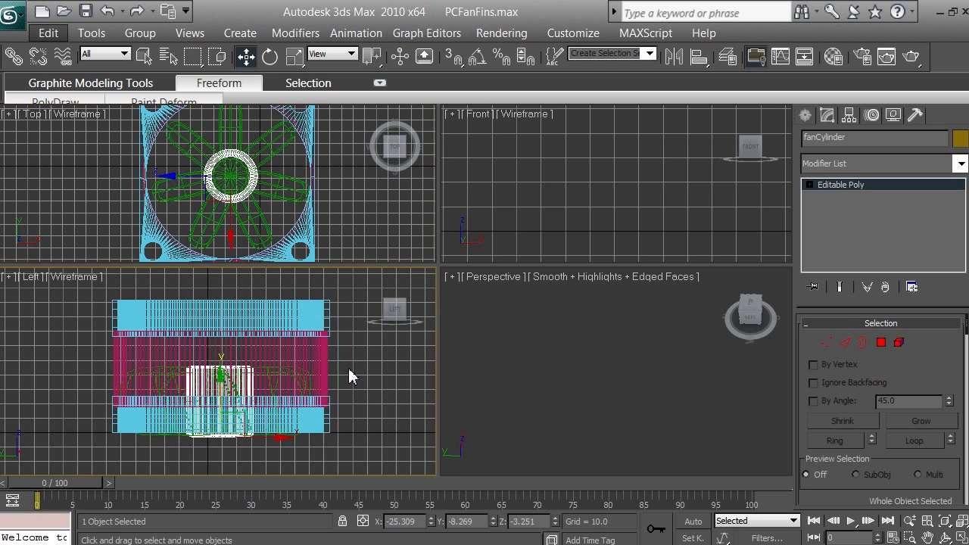
pyautogui.moveTo(222, 381); pyautogui.dragTo(225, 347)
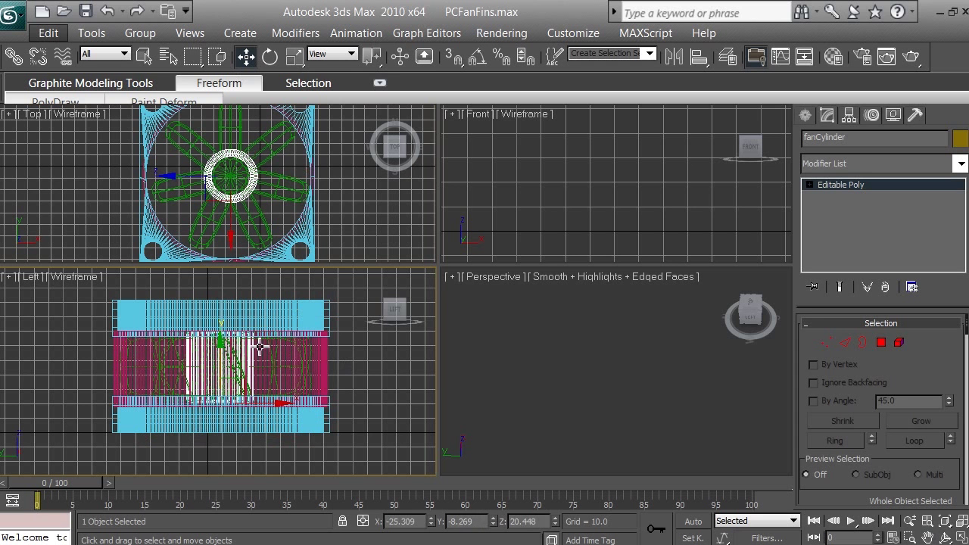
# Stretch the hub with its fins along its height in the Left view to about 133 percent Z scale, with the fan framed in Perspective
pyautogui.rightClick(572, 351)
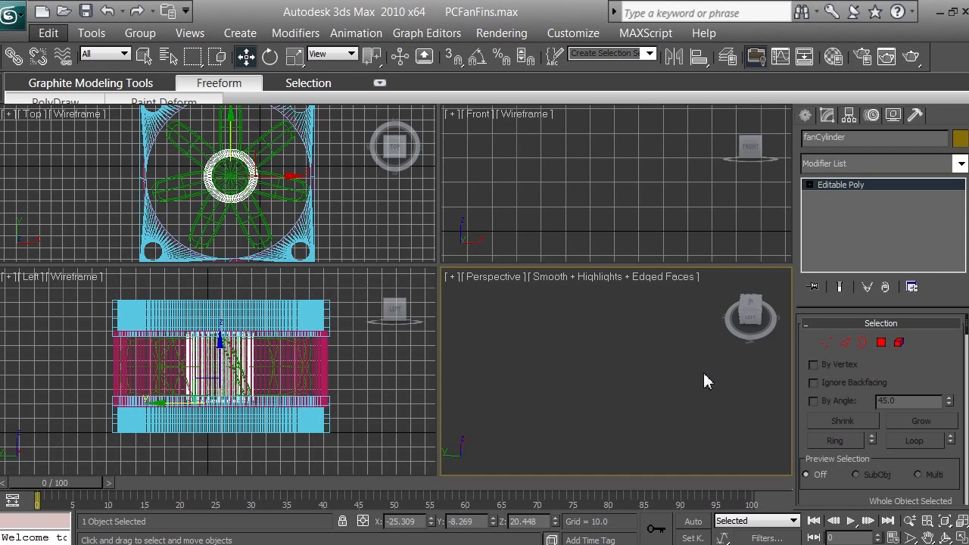
pyautogui.click(946, 528)
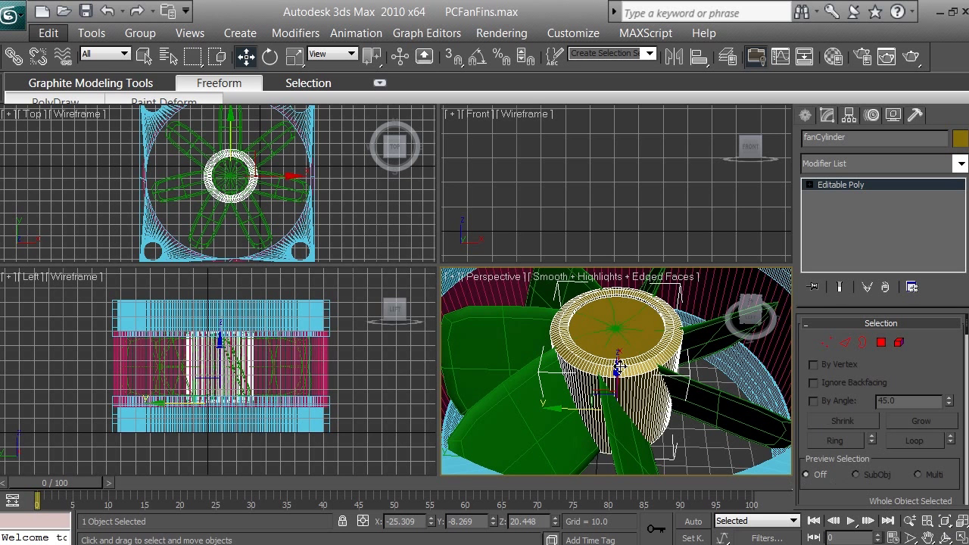
pyautogui.click(911, 524)
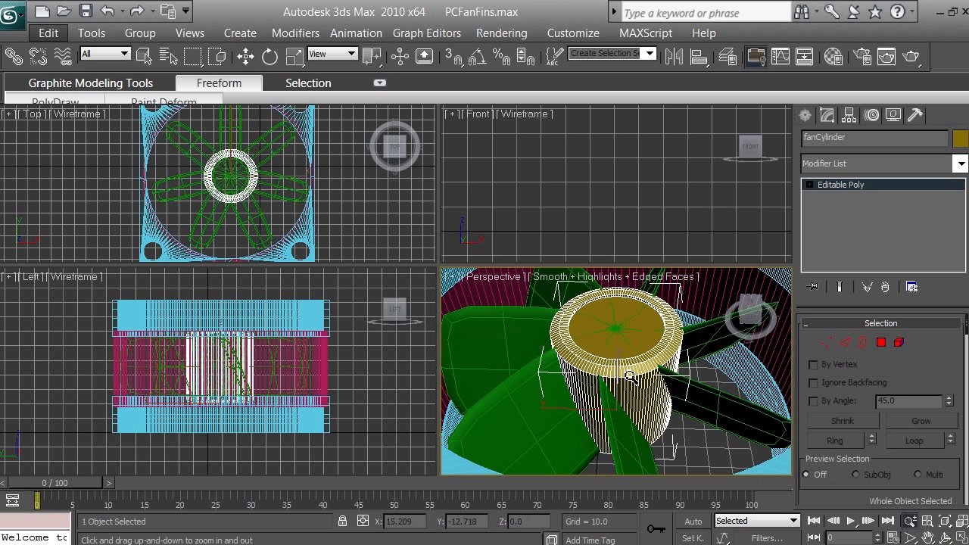
pyautogui.moveTo(630, 376); pyautogui.dragTo(642, 474)
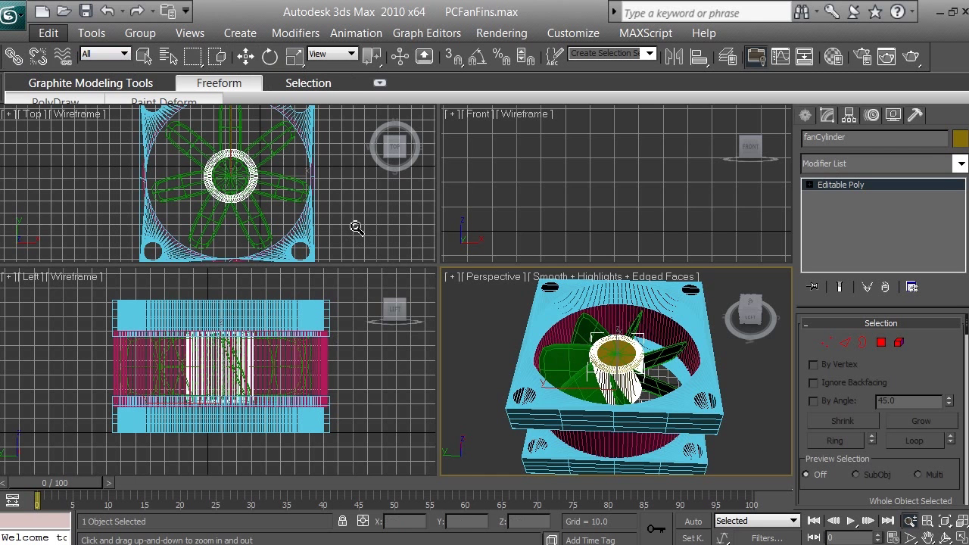
pyautogui.click(295, 57)
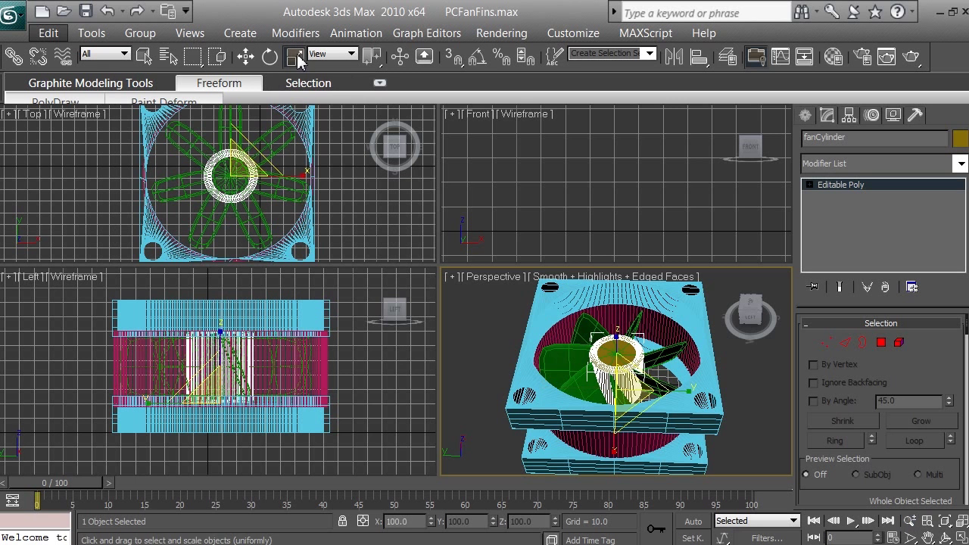
pyautogui.click(224, 323)
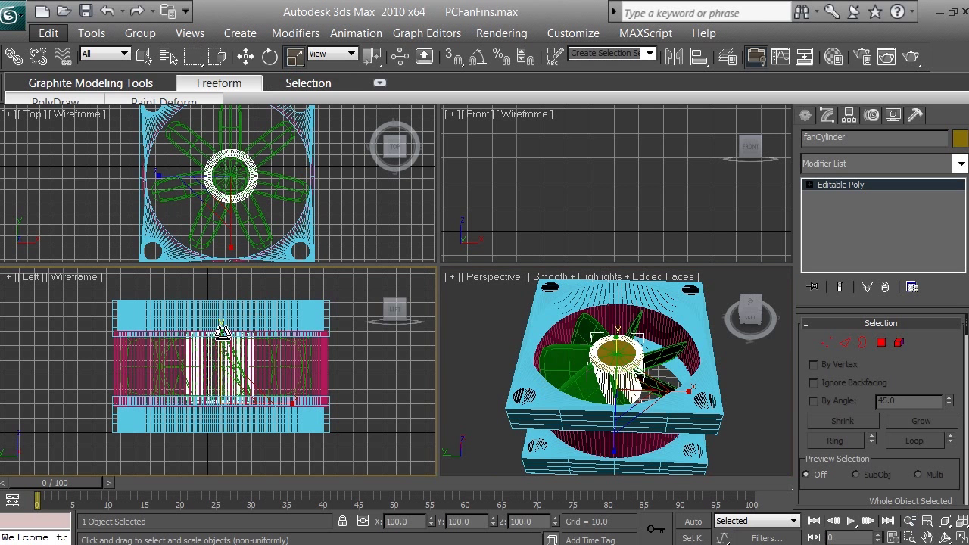
pyautogui.moveTo(222, 333); pyautogui.dragTo(229, 313)
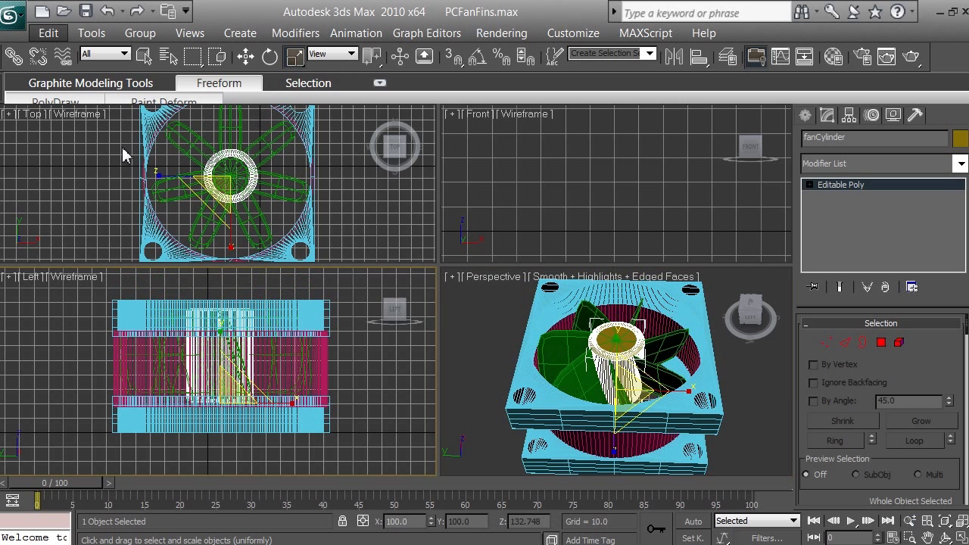